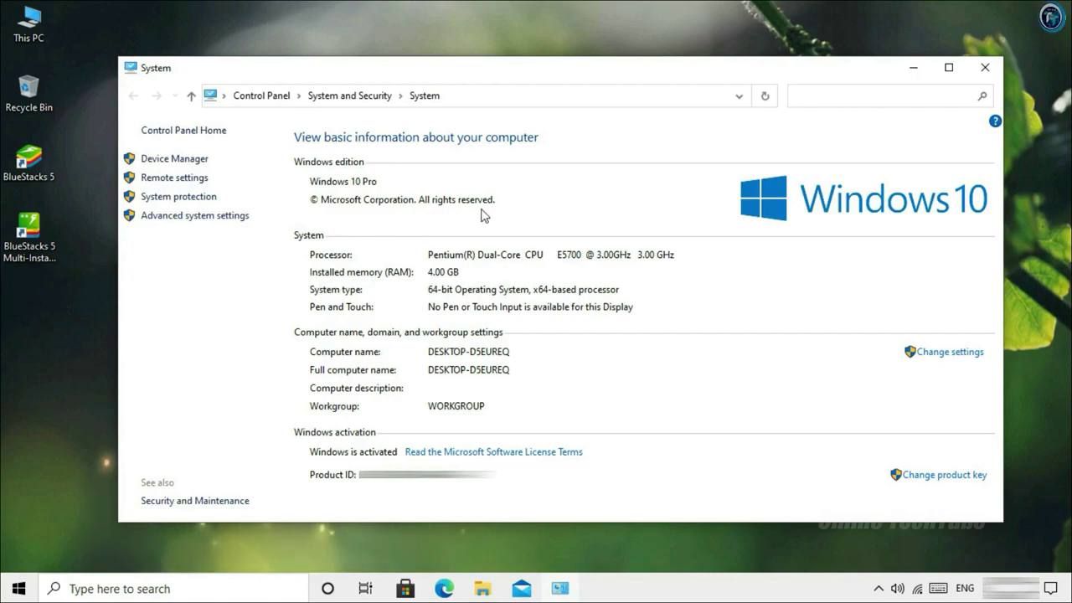
# - Close the System window and set the BlueStacks 5 desktop shortcut to run as an administrator in its compatibility properties
pyautogui.click(985, 67)
pyautogui.click(904, 106)
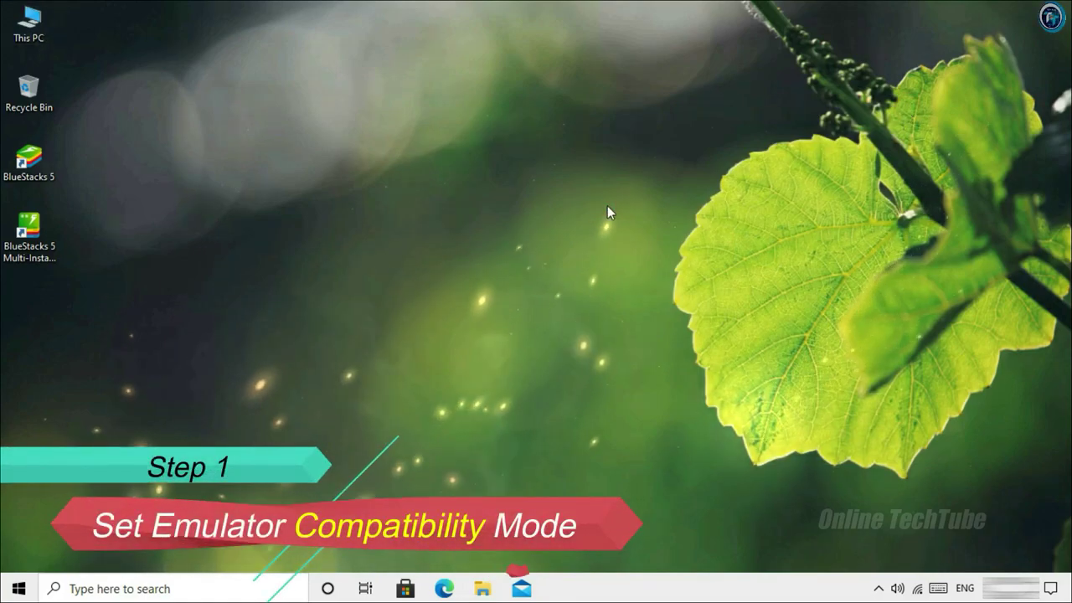
pyautogui.click(41, 176)
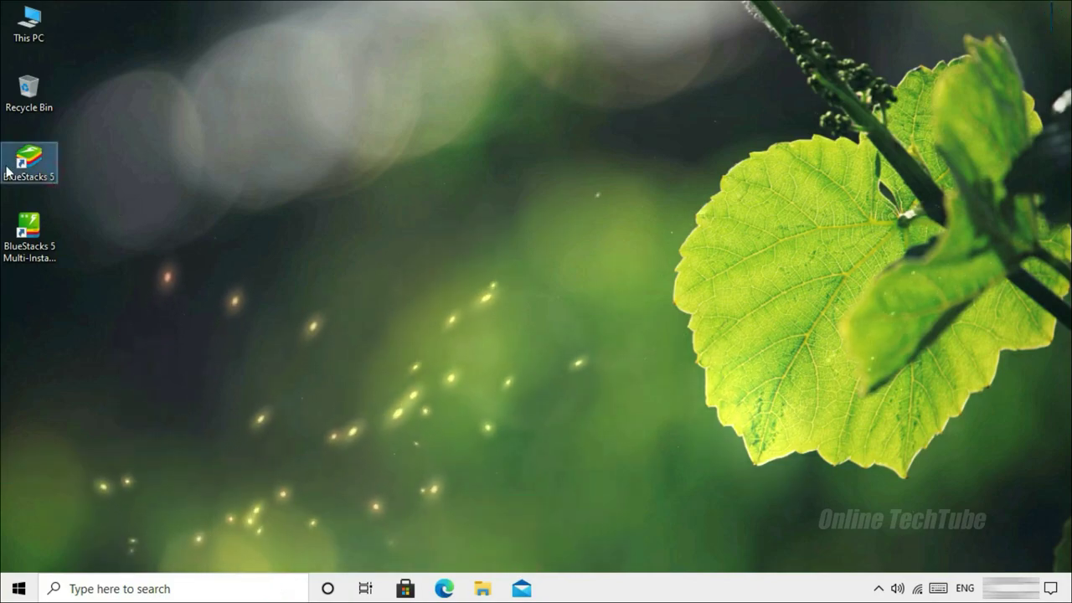
pyautogui.rightClick(50, 172)
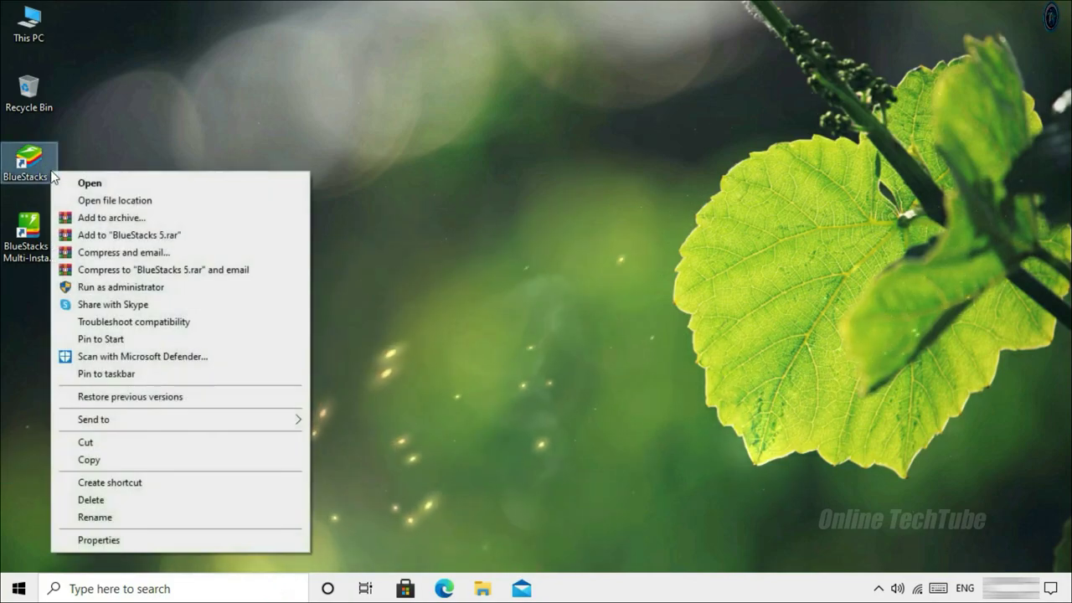
pyautogui.click(157, 540)
pyautogui.moveTo(198, 150); pyautogui.dragTo(230, 87)
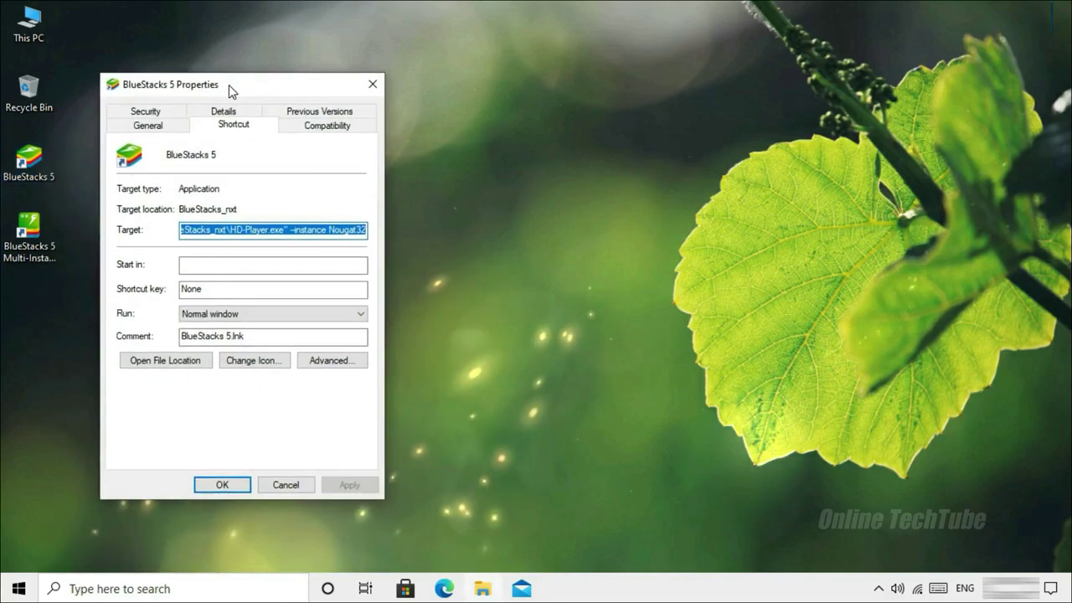
pyautogui.click(328, 127)
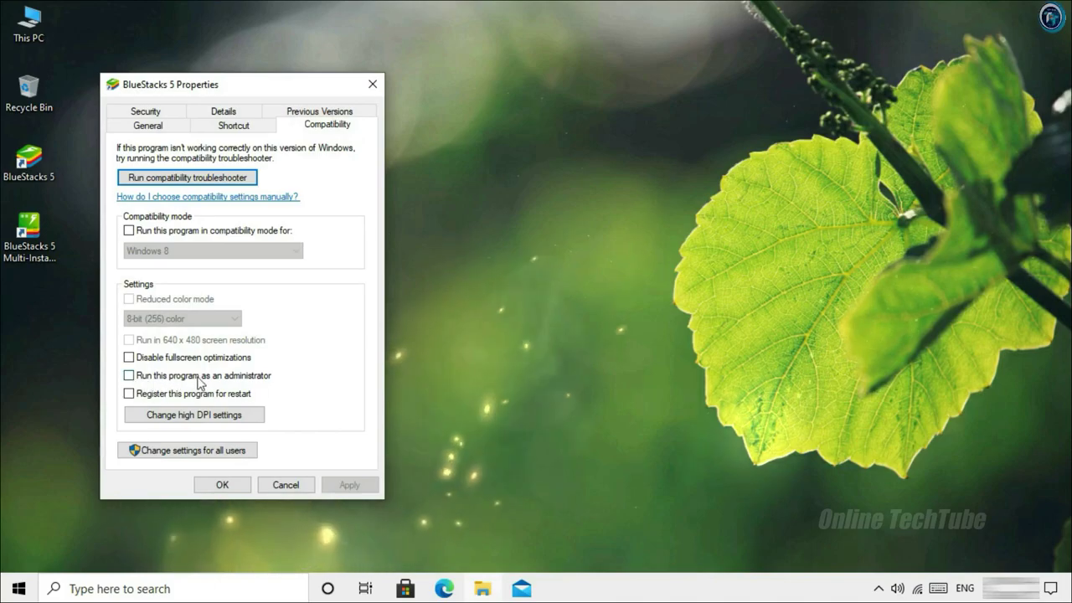
pyautogui.click(128, 376)
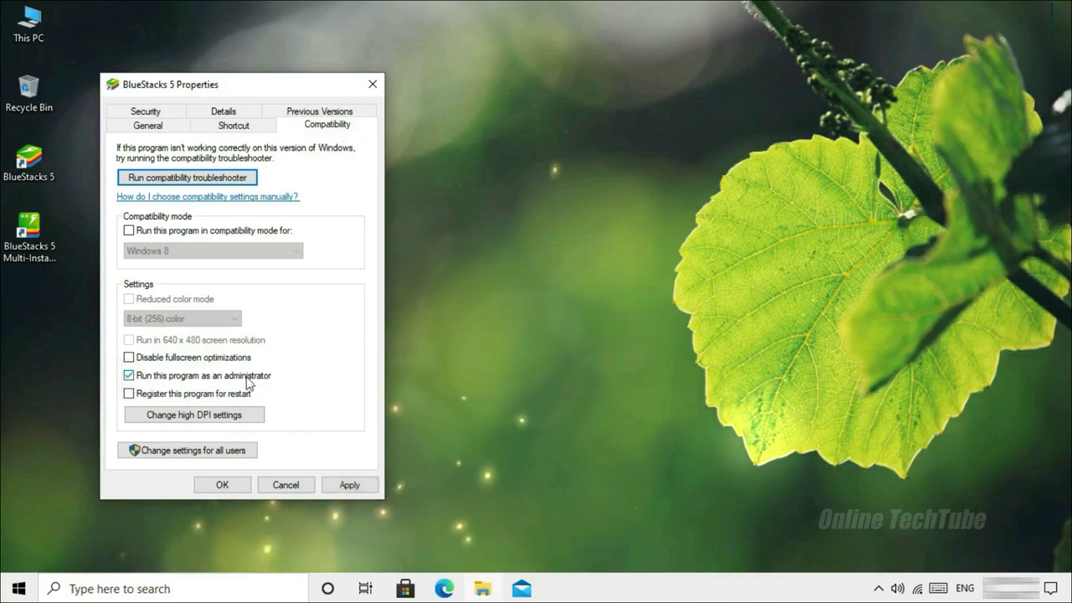
# - Override the BlueStacks 5 shortcut's high DPI scaling behavior with scaling performed by Application, and apply the properties
pyautogui.click(213, 417)
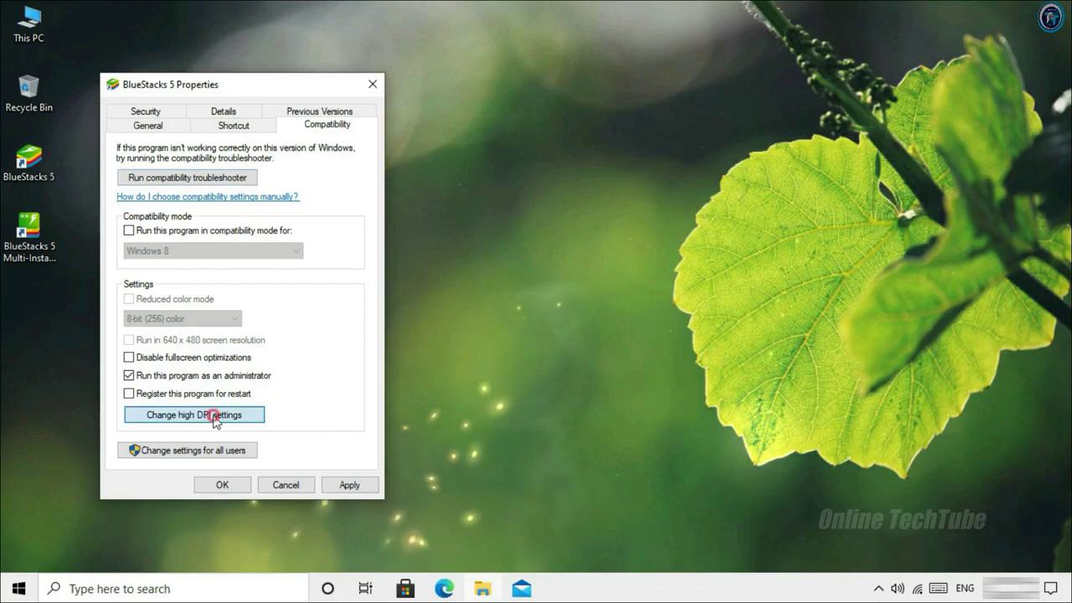
pyautogui.click(174, 389)
pyautogui.click(232, 409)
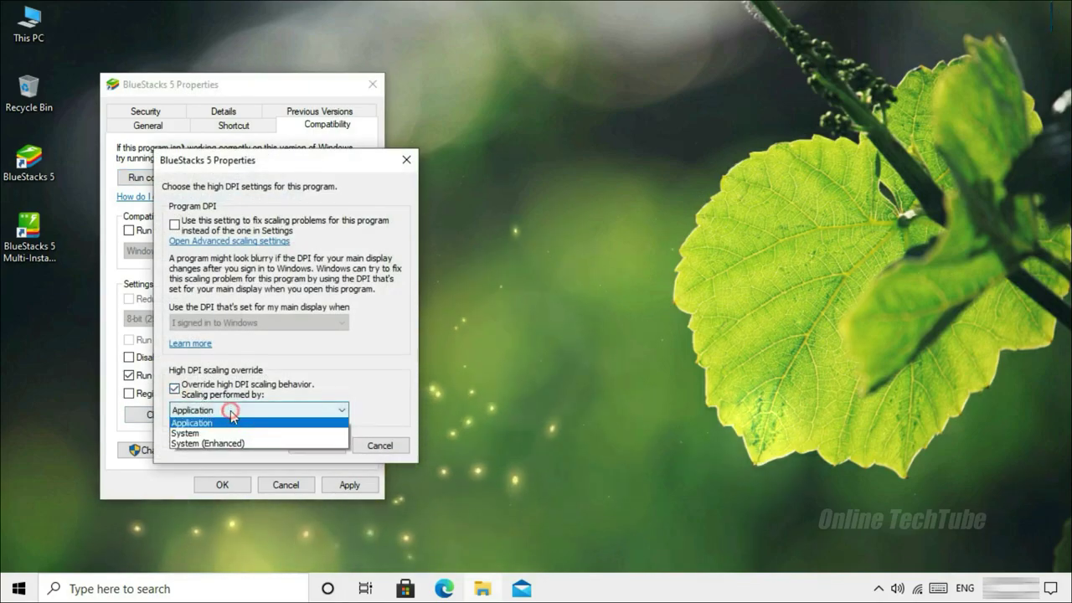
pyautogui.click(190, 425)
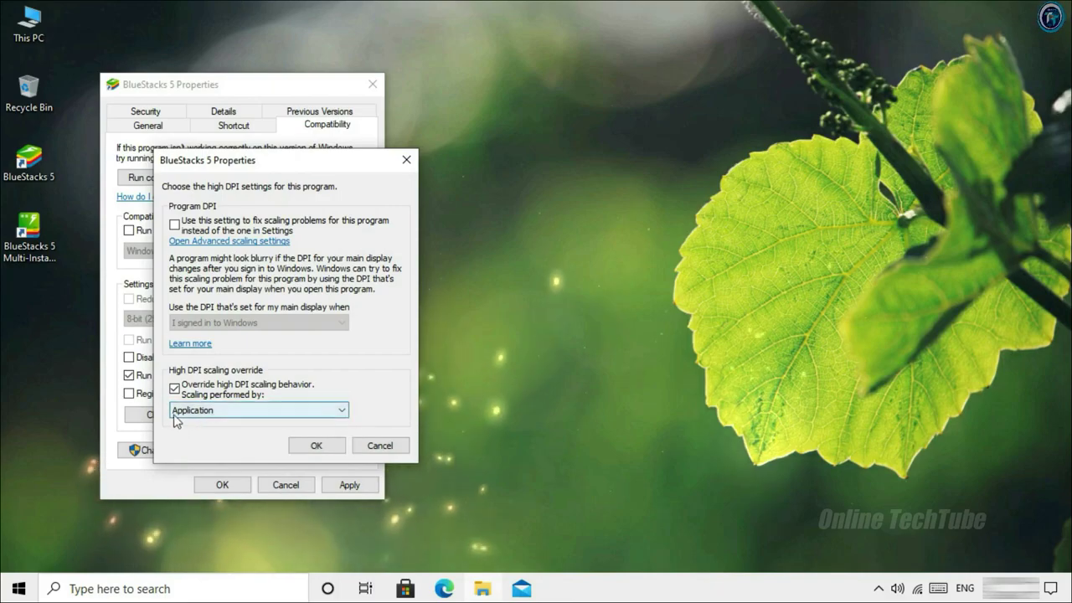
pyautogui.click(315, 444)
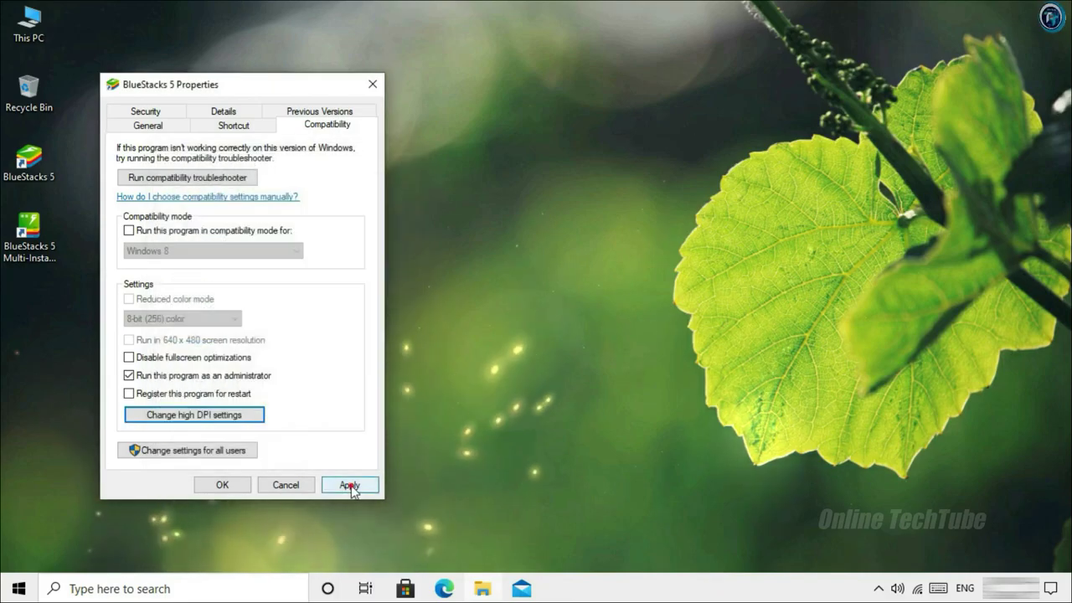
pyautogui.click(350, 487)
pyautogui.click(221, 485)
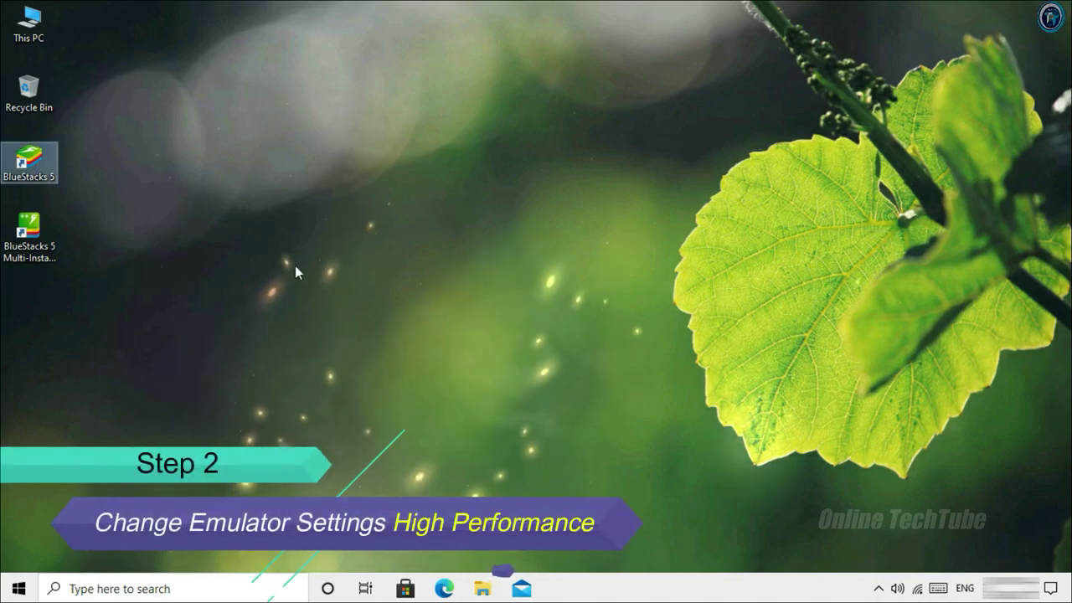
# - Launch BlueStacks 5 from the desktop and open its settings
pyautogui.doubleClick(61, 178)
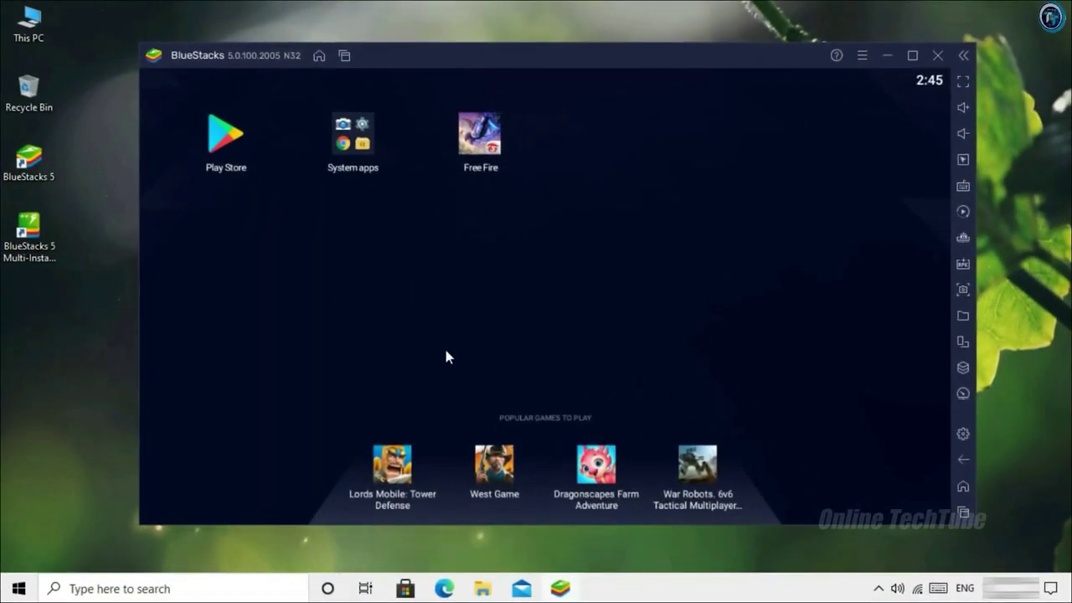
pyautogui.click(353, 154)
pyautogui.click(347, 148)
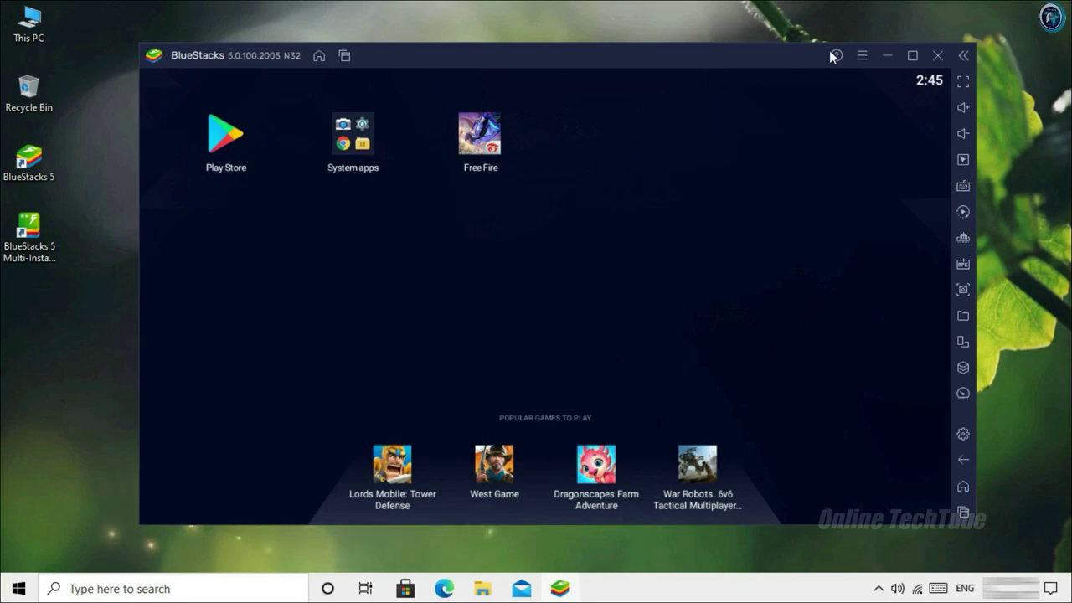
pyautogui.click(862, 60)
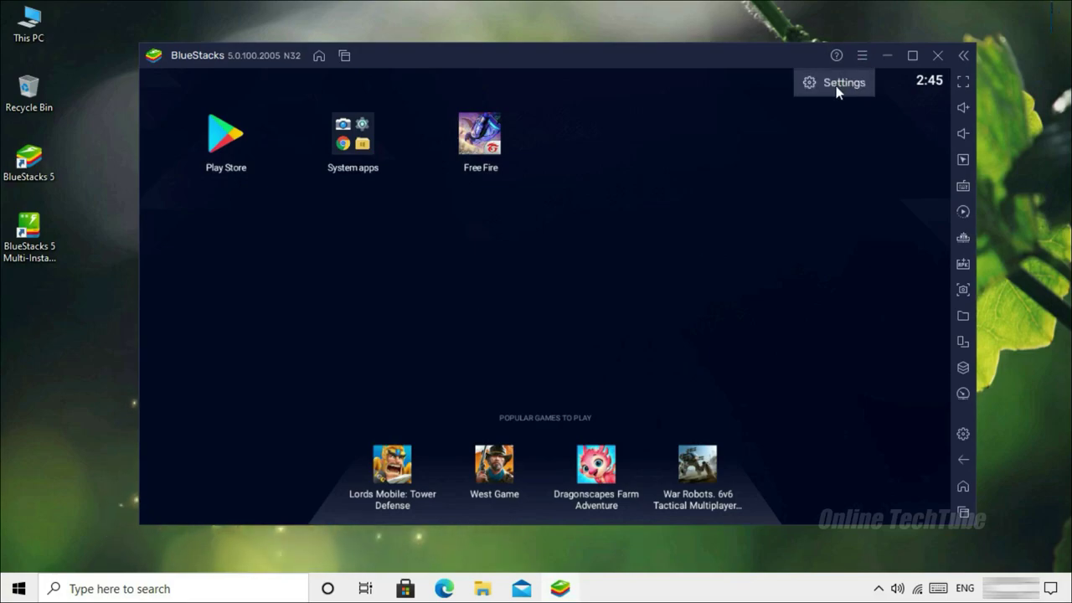
pyautogui.click(846, 84)
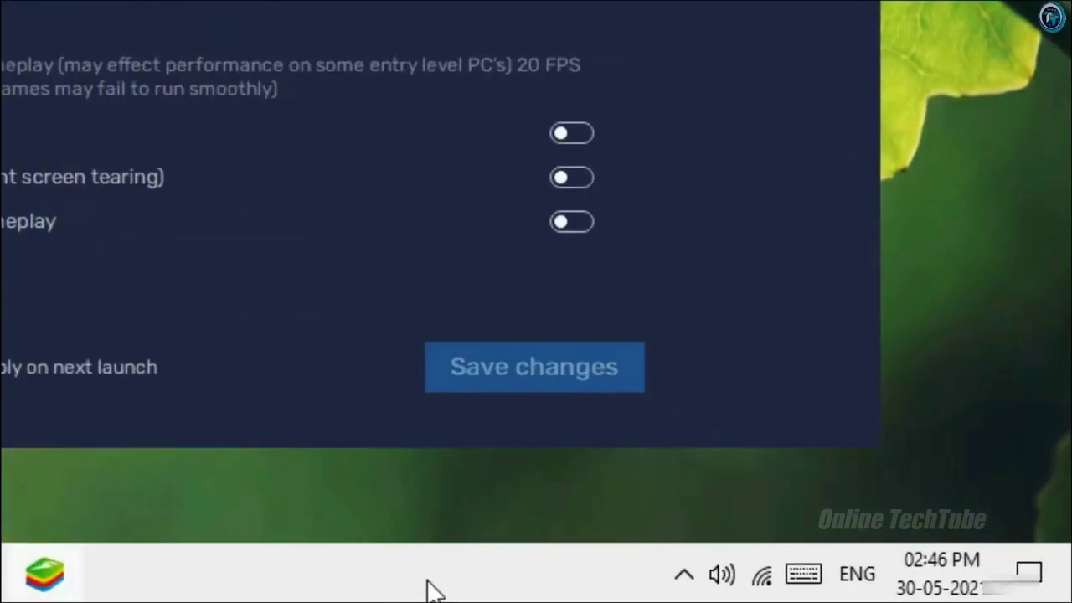
# - Examine the processor's core count in Task Manager's CPU performance details and close Task Manager
pyautogui.rightClick(424, 582)
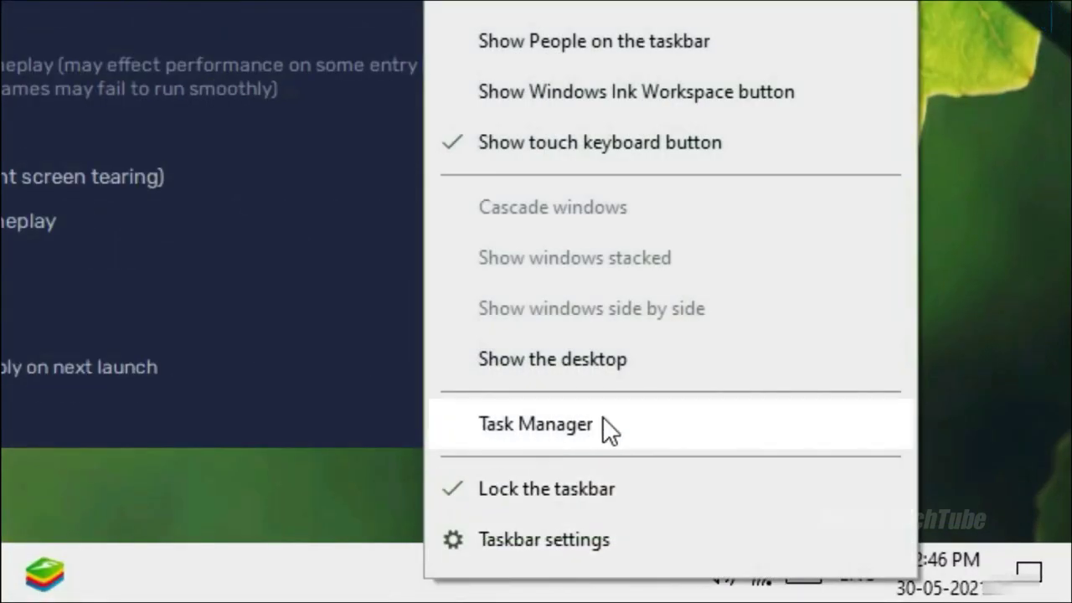
pyautogui.click(515, 422)
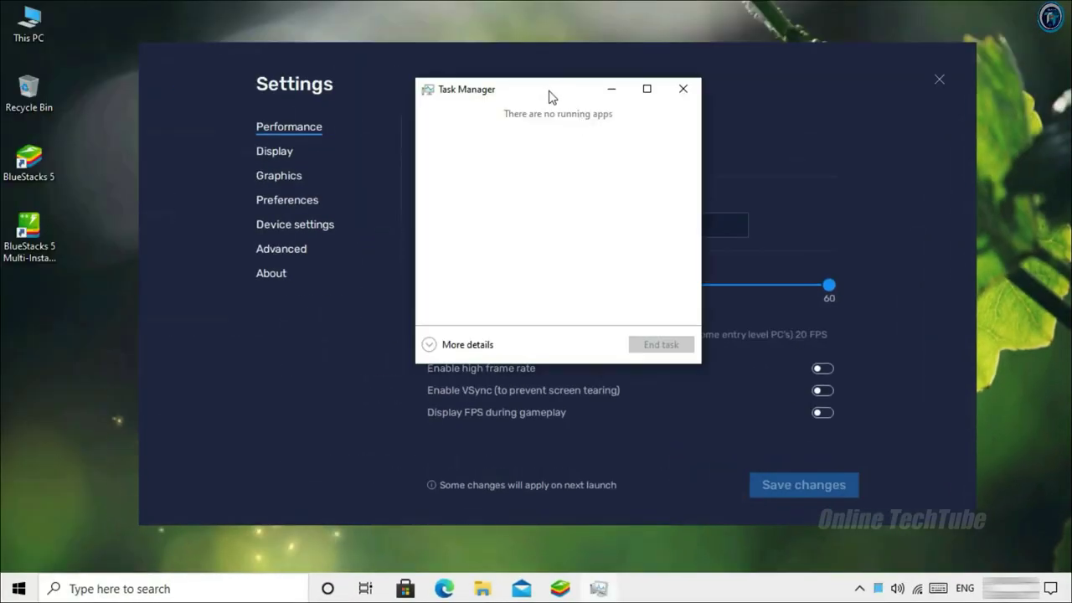
pyautogui.moveTo(549, 98); pyautogui.dragTo(526, 96)
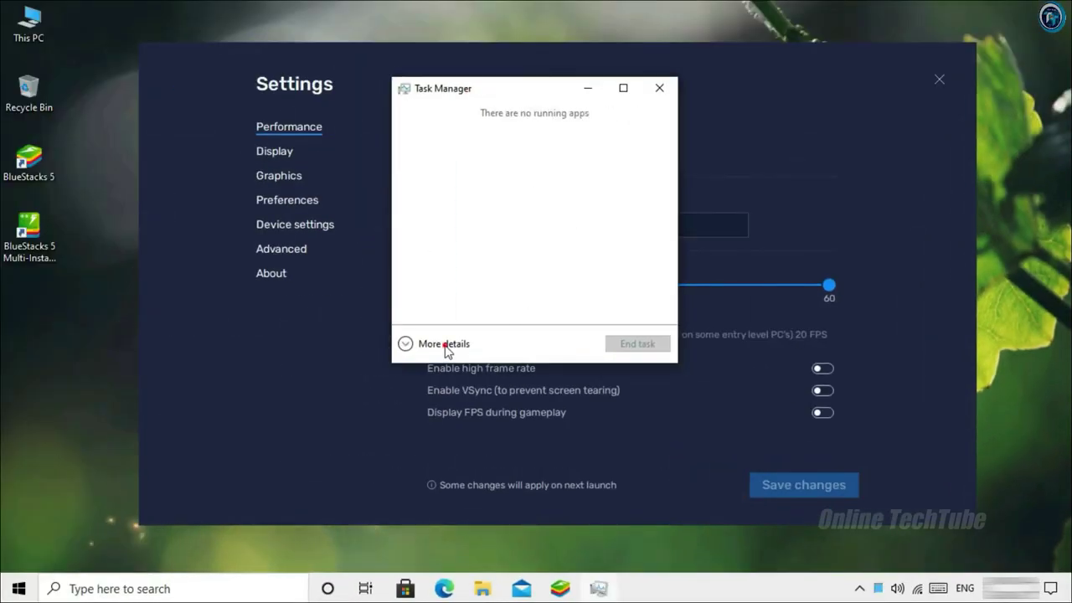
pyautogui.click(443, 345)
pyautogui.doubleClick(615, 92)
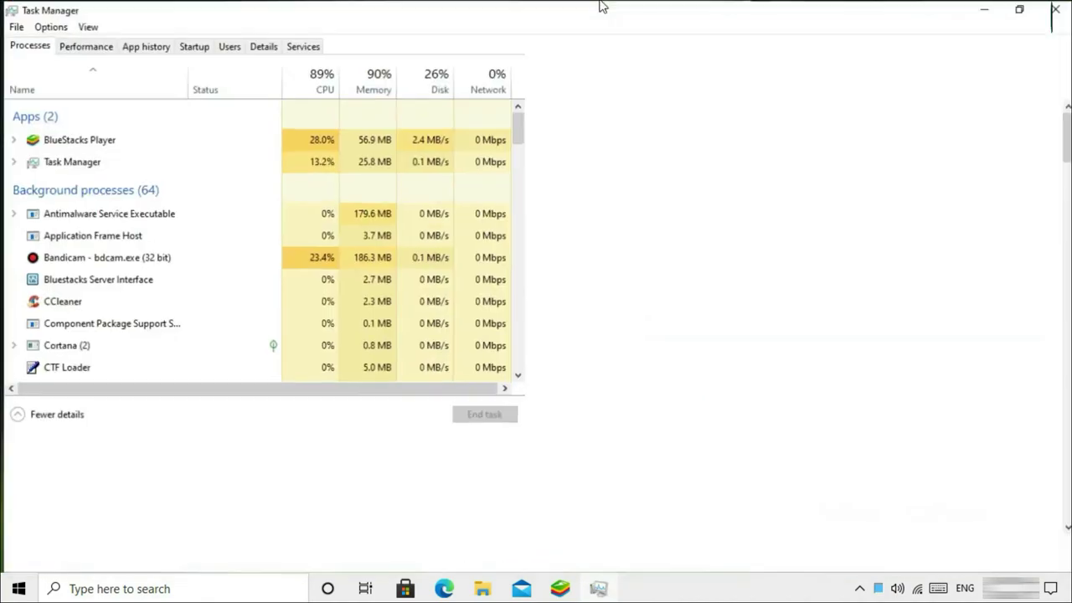
pyautogui.click(81, 46)
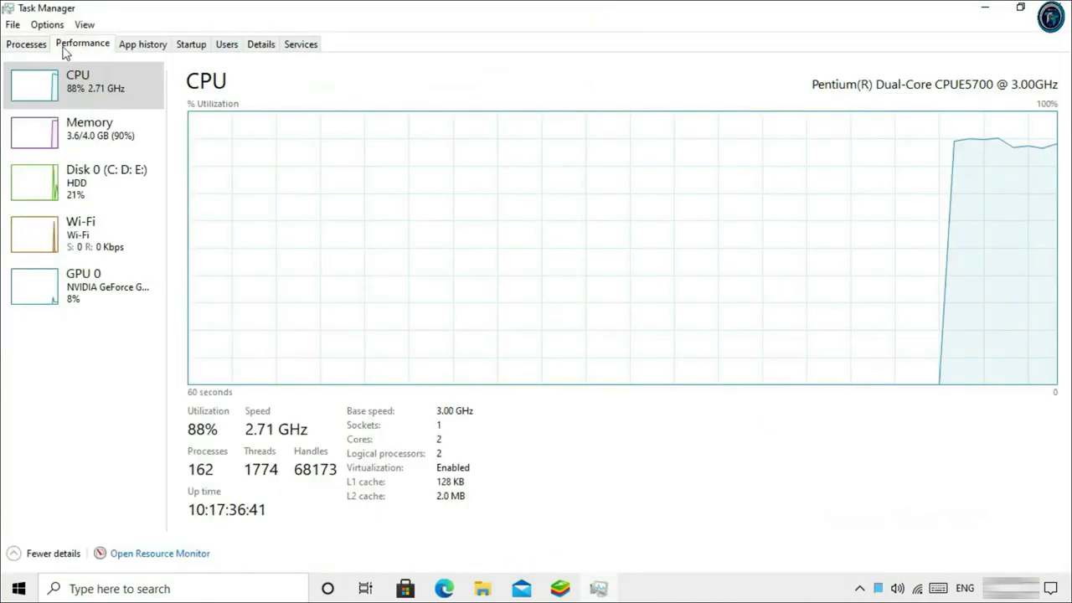
pyautogui.click(93, 81)
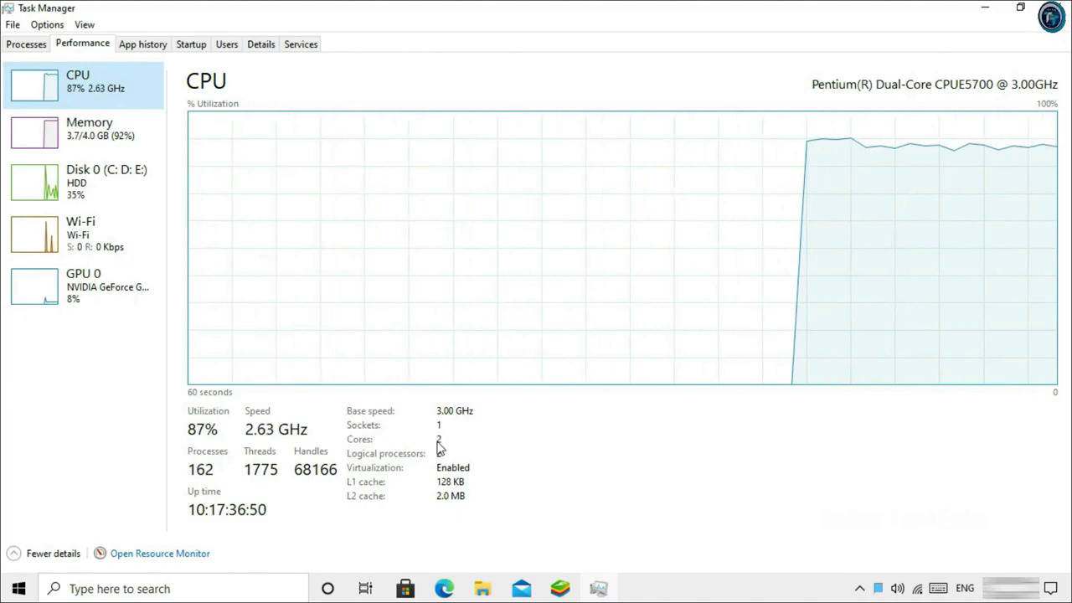
pyautogui.doubleClick(610, 10)
pyautogui.click(854, 78)
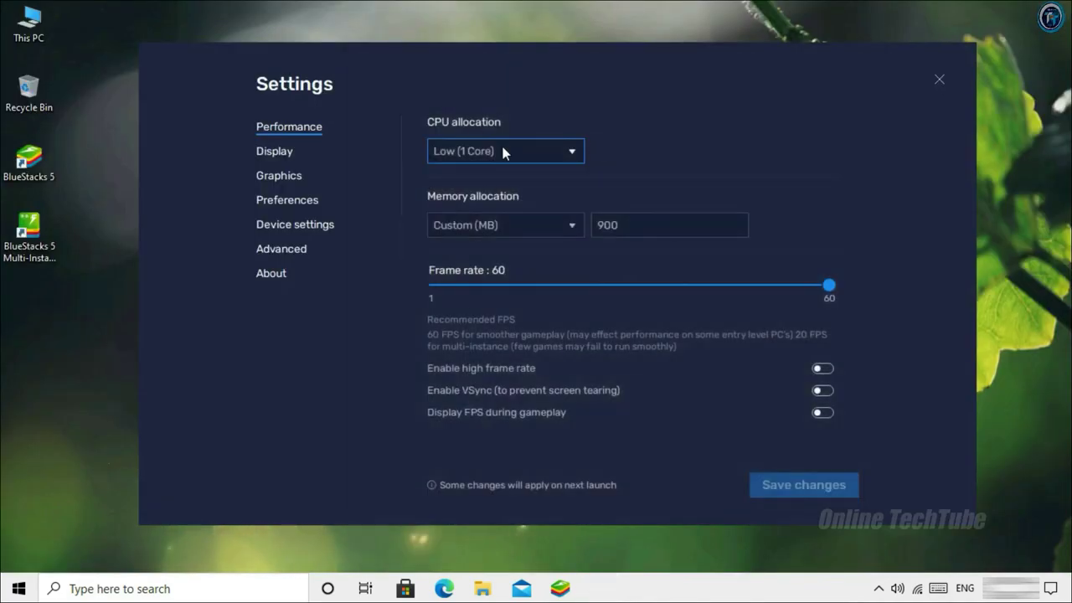
# - Set the BlueStacks CPU allocation to Medium (2 Cores) and the memory allocation to High (4 GB)
pyautogui.click(572, 152)
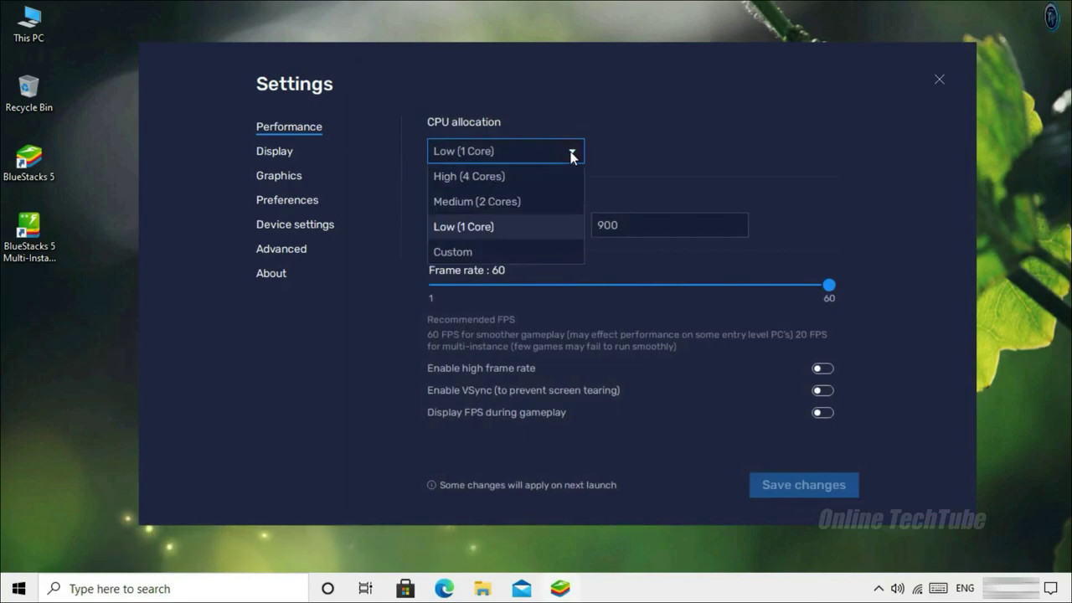
pyautogui.click(505, 207)
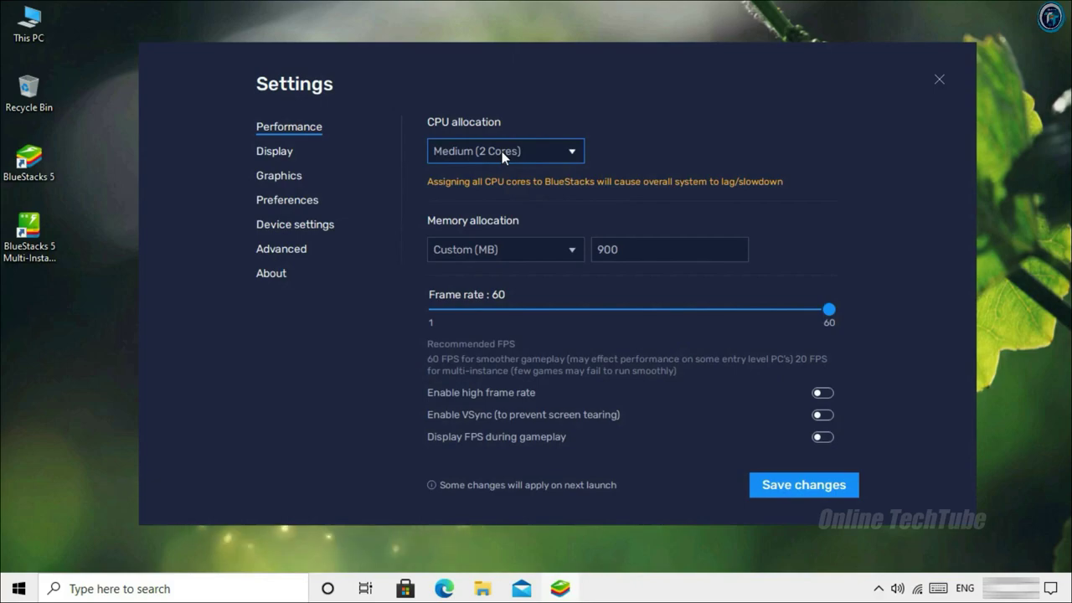
pyautogui.click(573, 252)
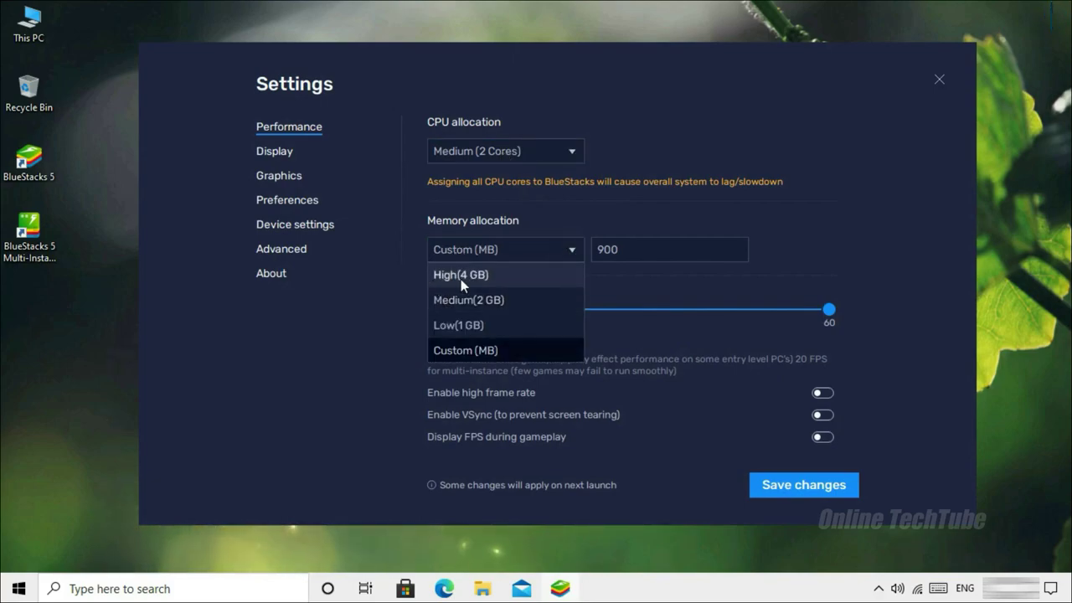
pyautogui.click(484, 280)
pyautogui.click(573, 253)
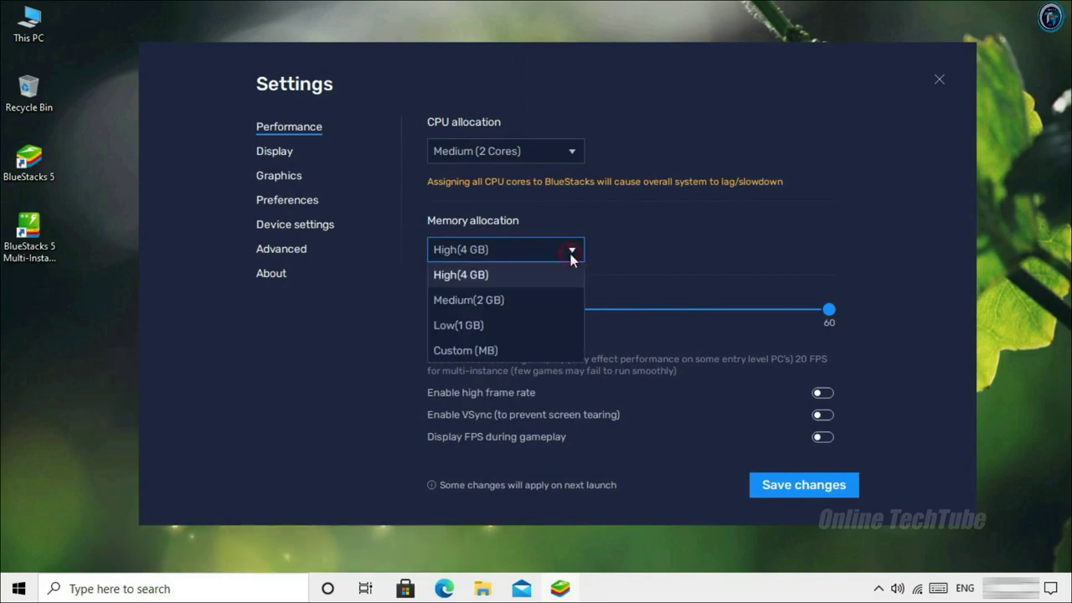
pyautogui.click(440, 278)
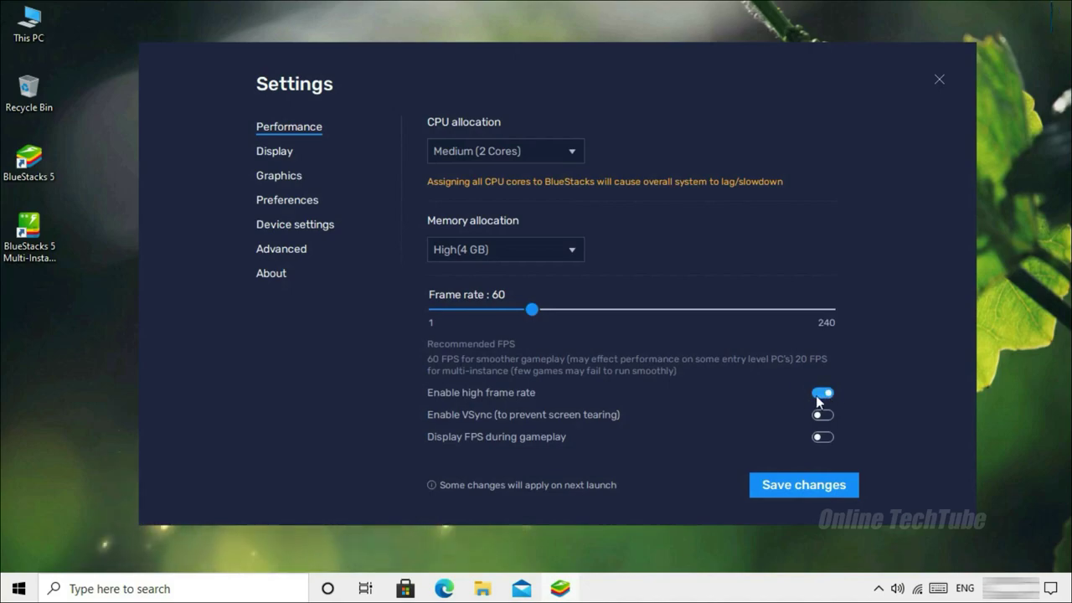
# - Save the performance settings with high frame rate enabled and restart BlueStacks
pyautogui.click(772, 493)
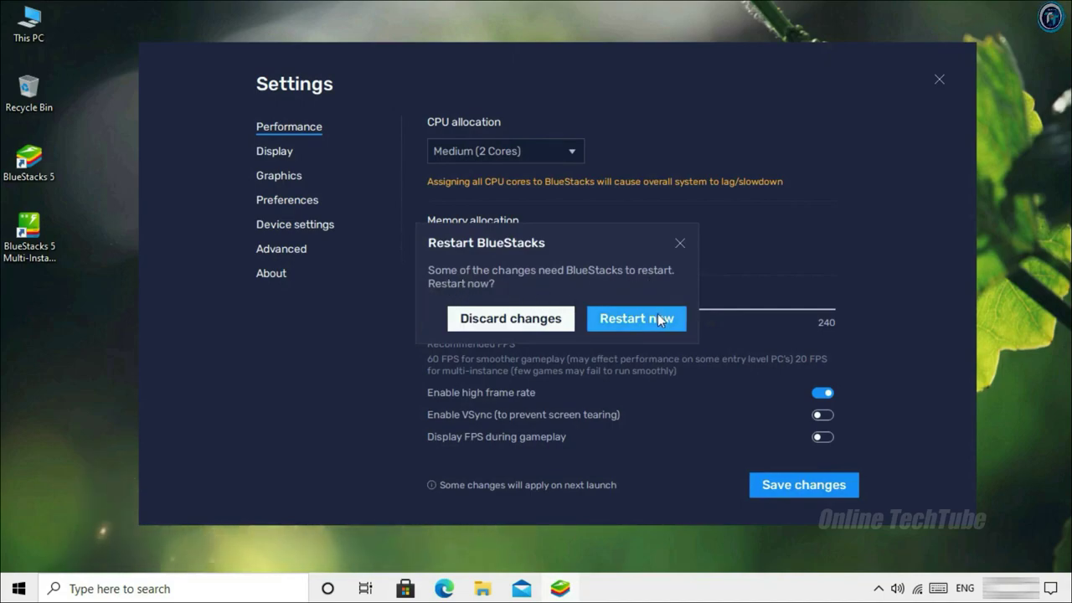
pyautogui.click(621, 321)
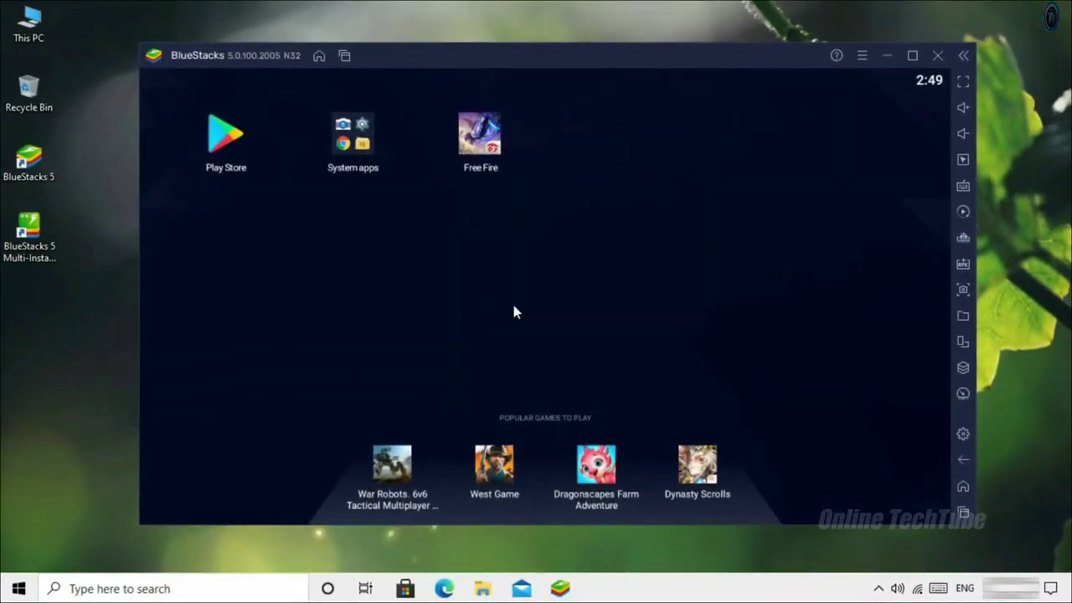
# - Change the device profile in the BlueStacks device settings to Asus ROG 2 and save the change
pyautogui.click(863, 56)
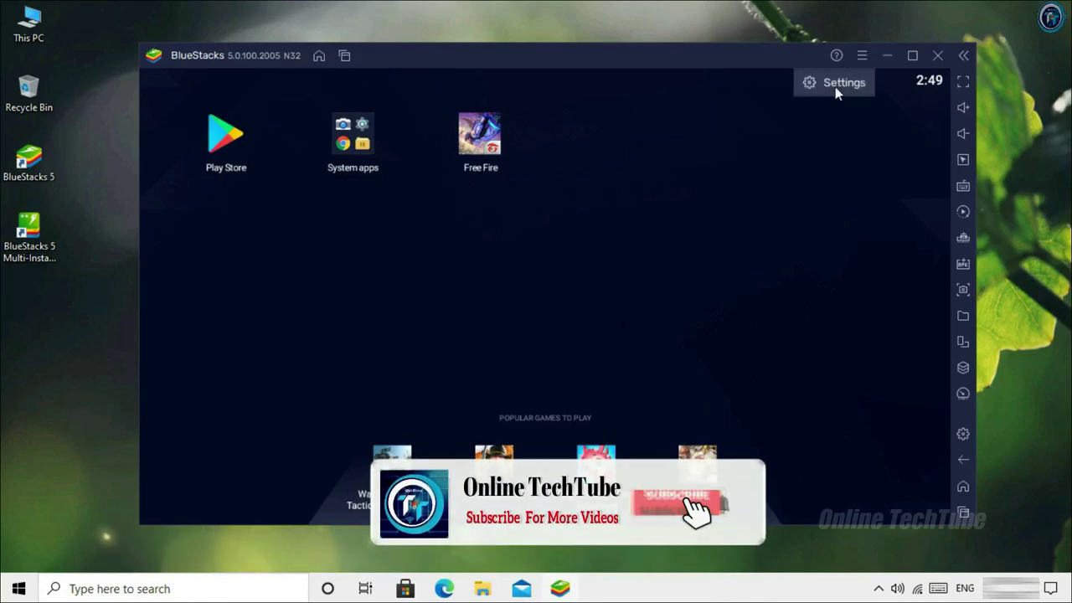
pyautogui.click(838, 89)
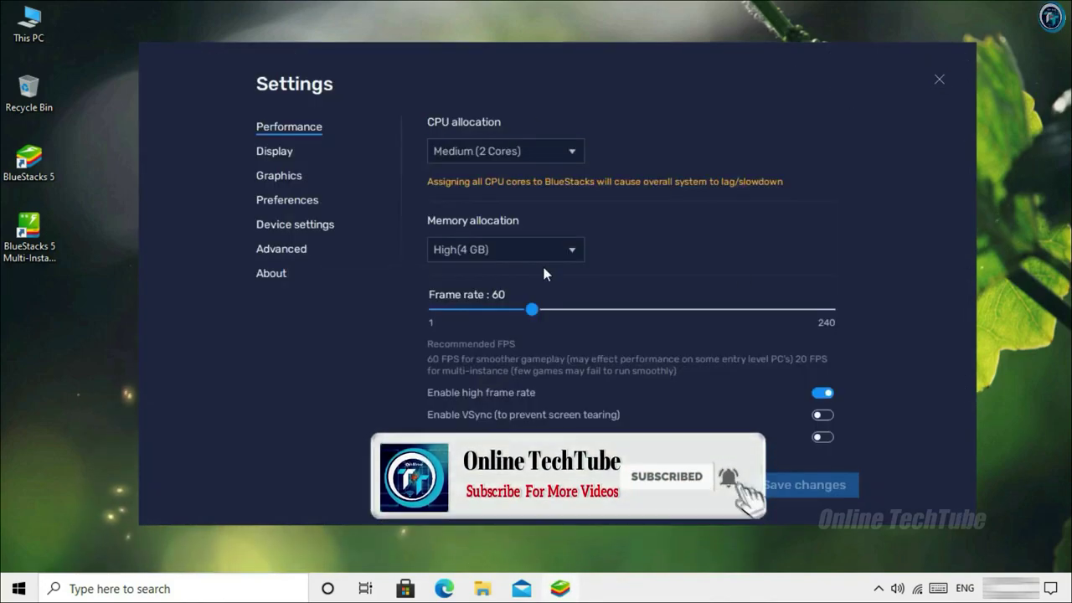
pyautogui.click(264, 223)
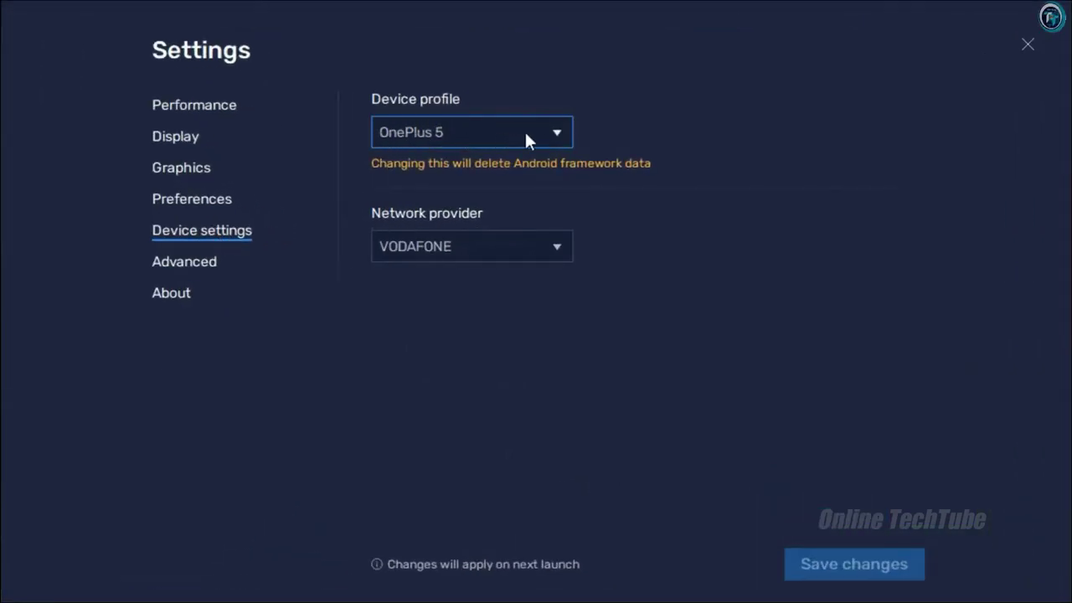
pyautogui.click(551, 139)
pyautogui.scroll(4, 472, 191)
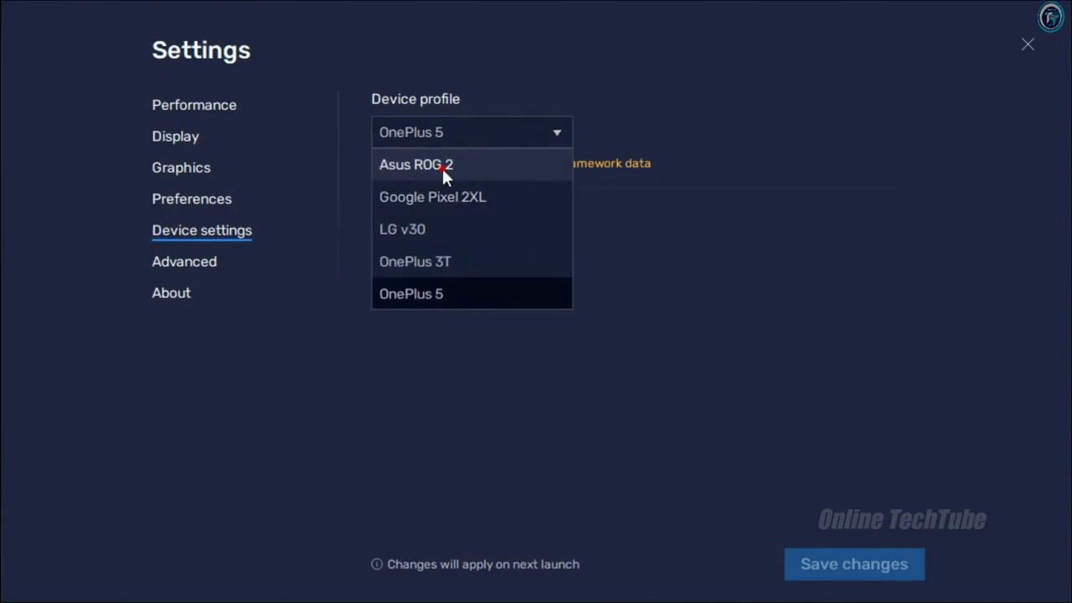
pyautogui.click(442, 170)
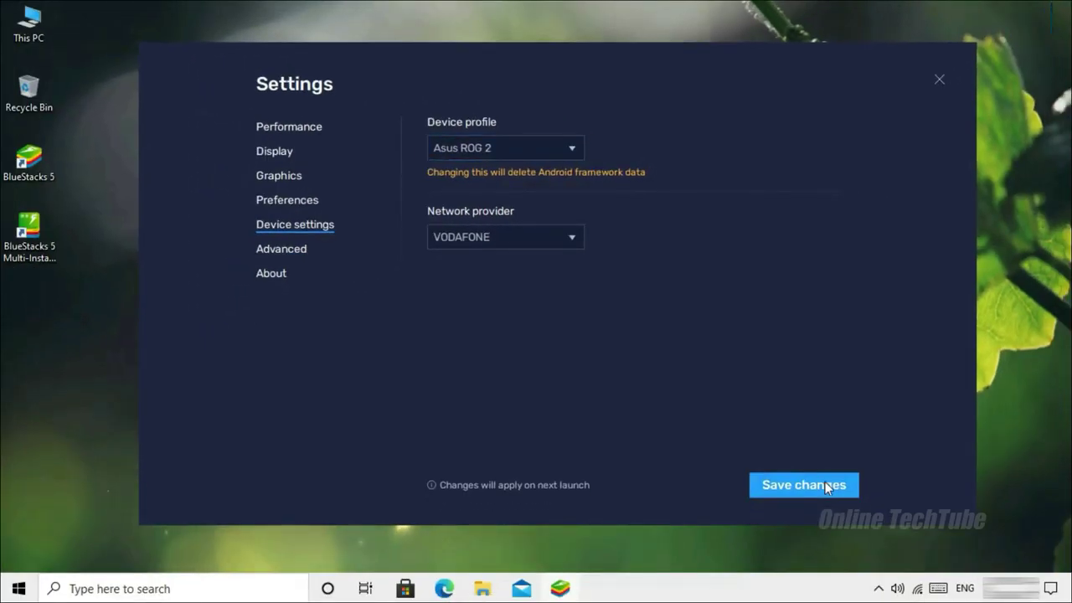
pyautogui.click(826, 486)
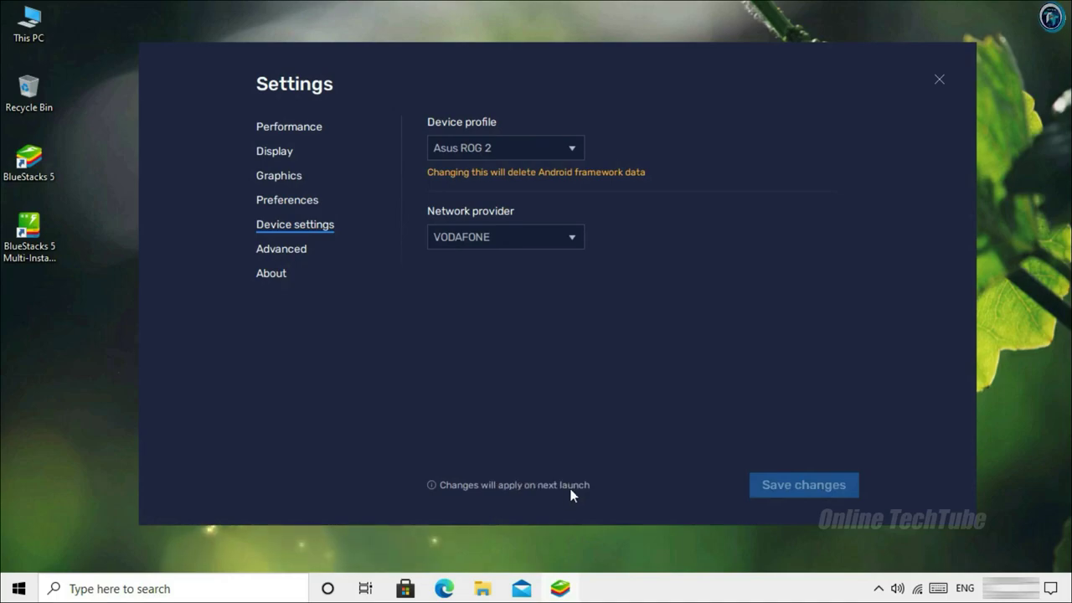
# - Close the BlueStacks settings and show the BlueStacks Player process in Task Manager's process details
pyautogui.click(939, 80)
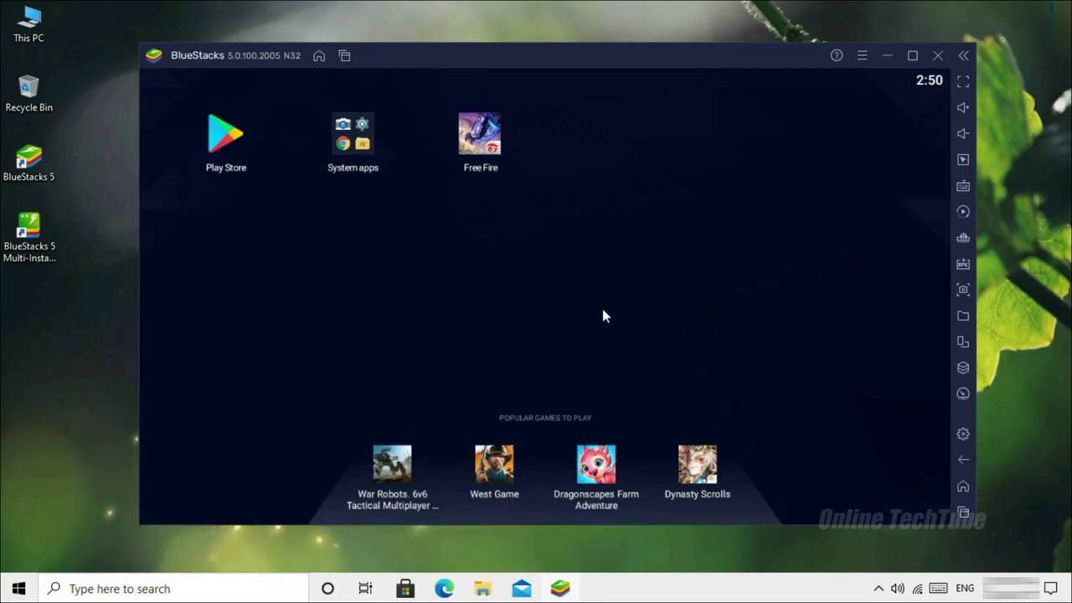
pyautogui.rightClick(719, 587)
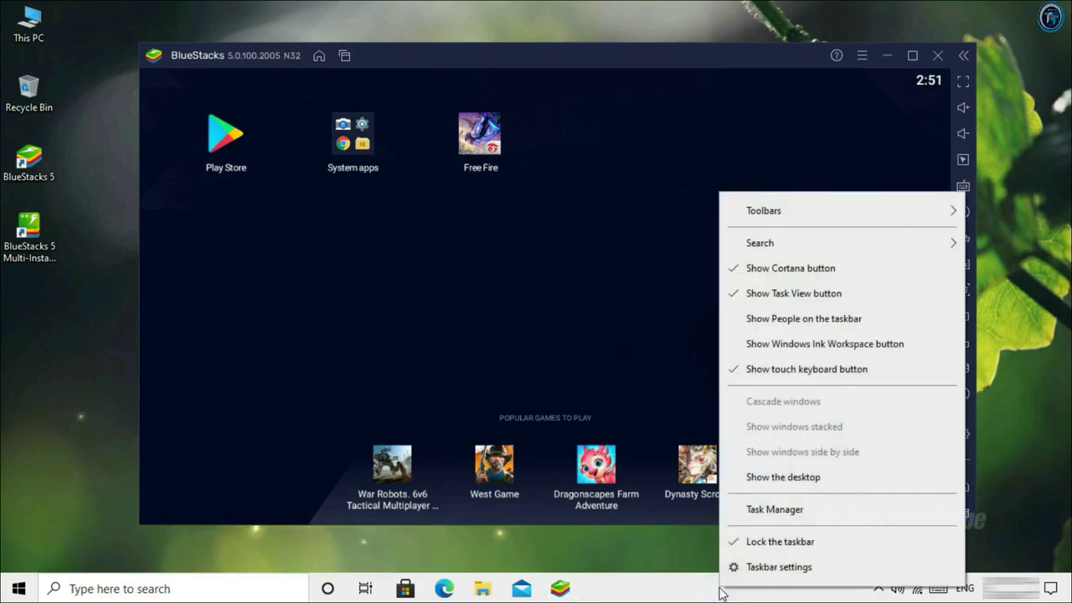
pyautogui.click(802, 511)
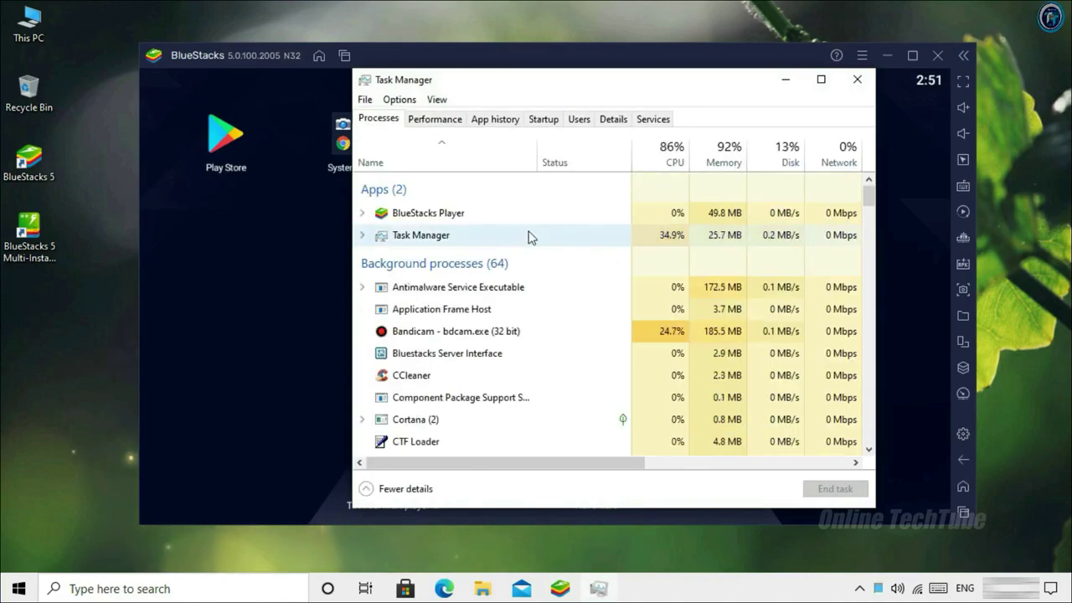
pyautogui.rightClick(450, 220)
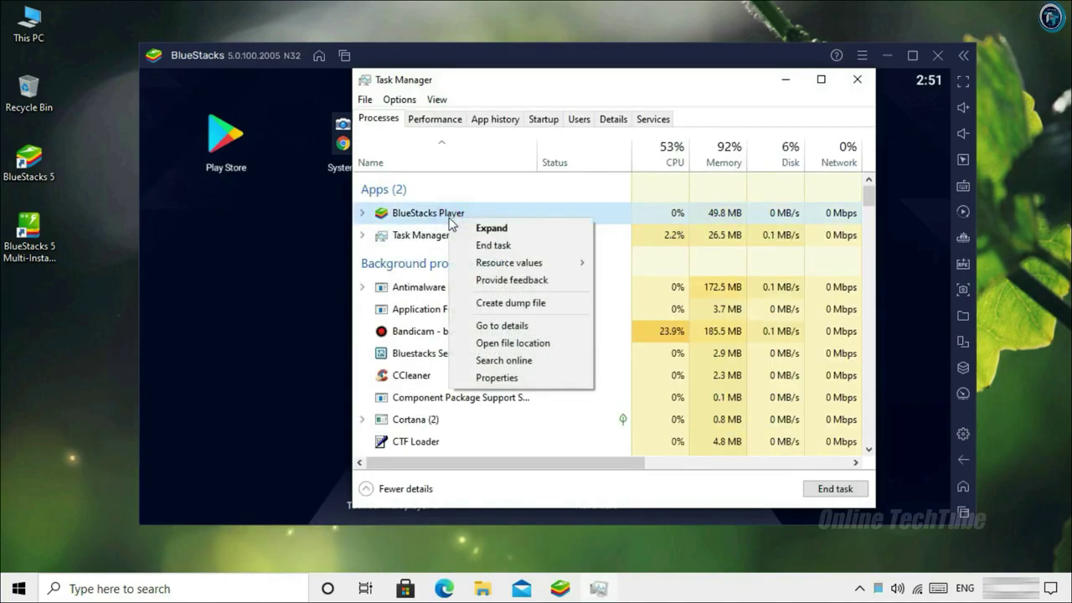
pyautogui.click(495, 216)
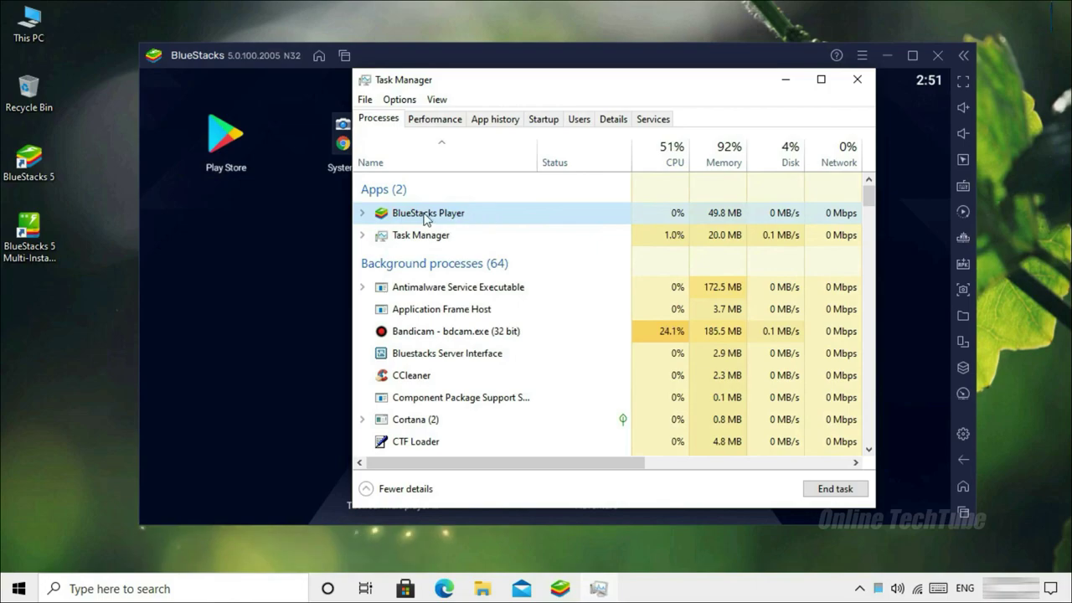
pyautogui.rightClick(495, 213)
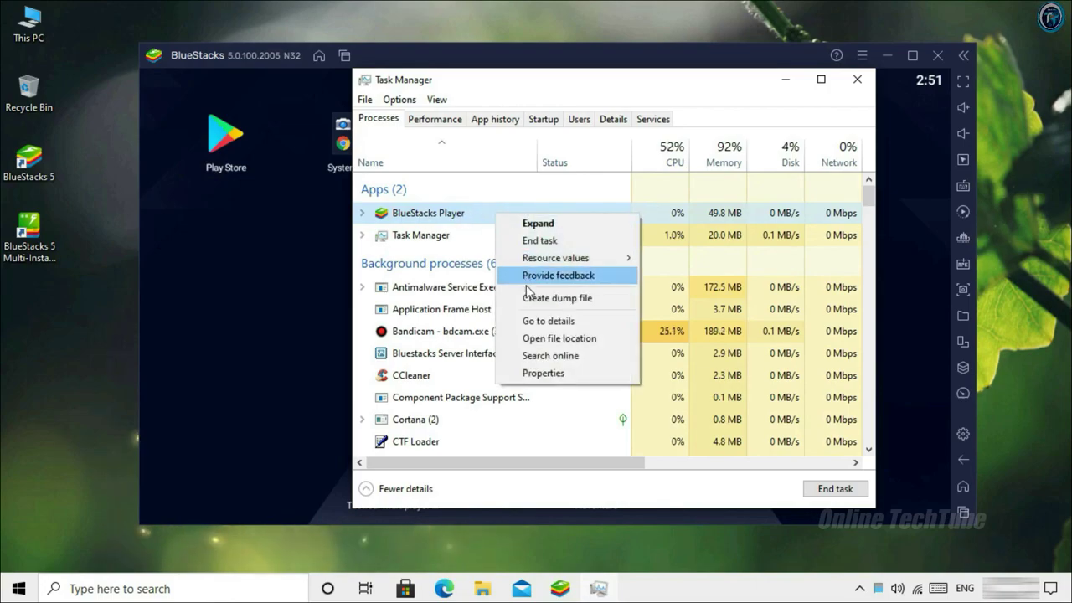
pyautogui.click(565, 322)
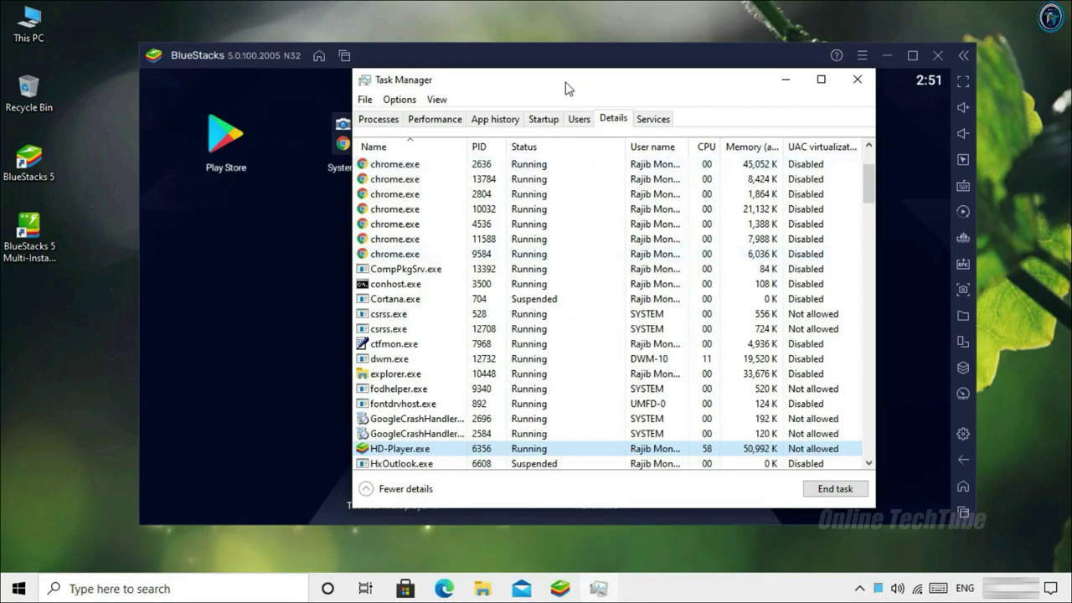
# - Set the priority of the HD-Player.exe process to High, confirm the change and close Task Manager
pyautogui.moveTo(536, 79); pyautogui.dragTo(531, 7)
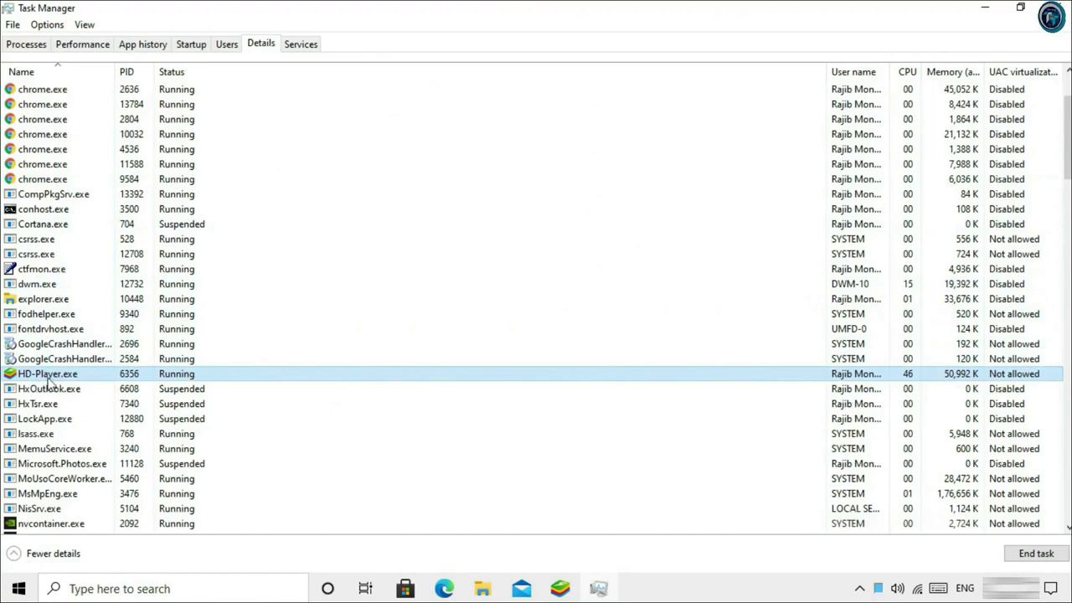
pyautogui.rightClick(412, 379)
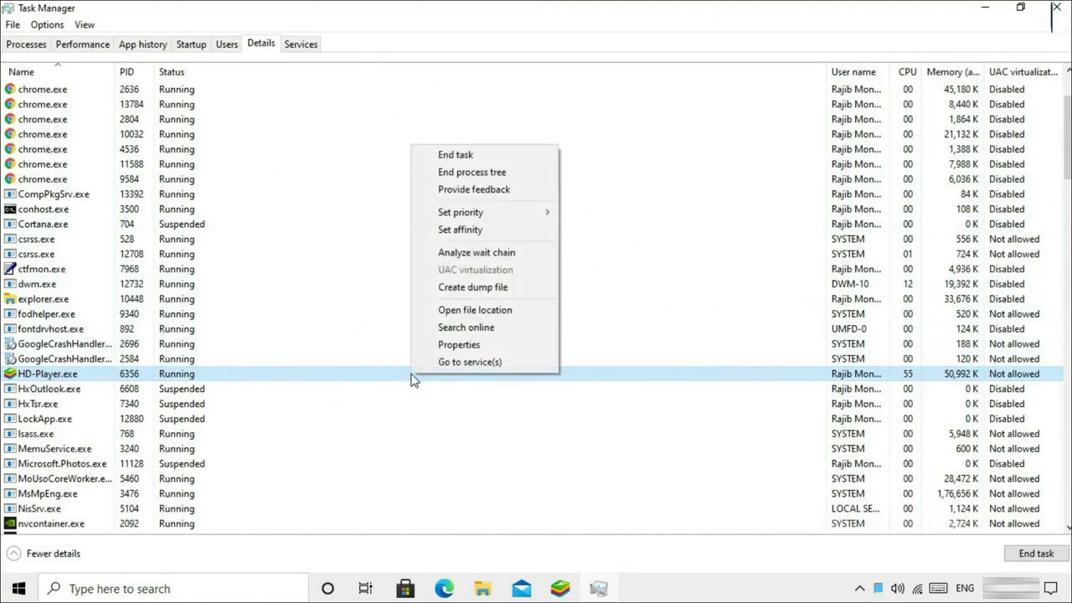
pyautogui.moveTo(457, 212)
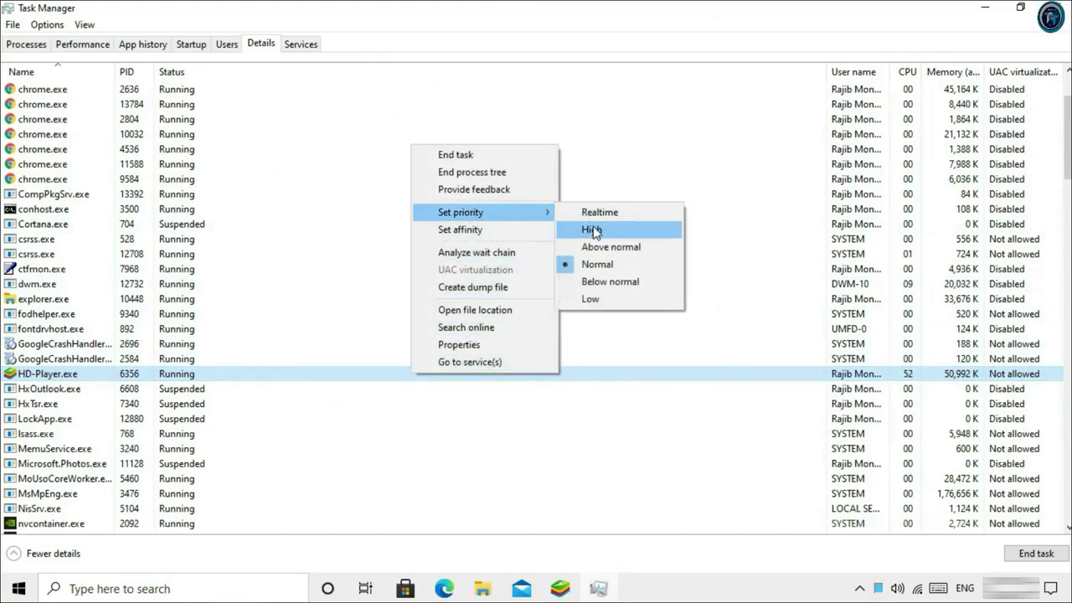
pyautogui.click(589, 233)
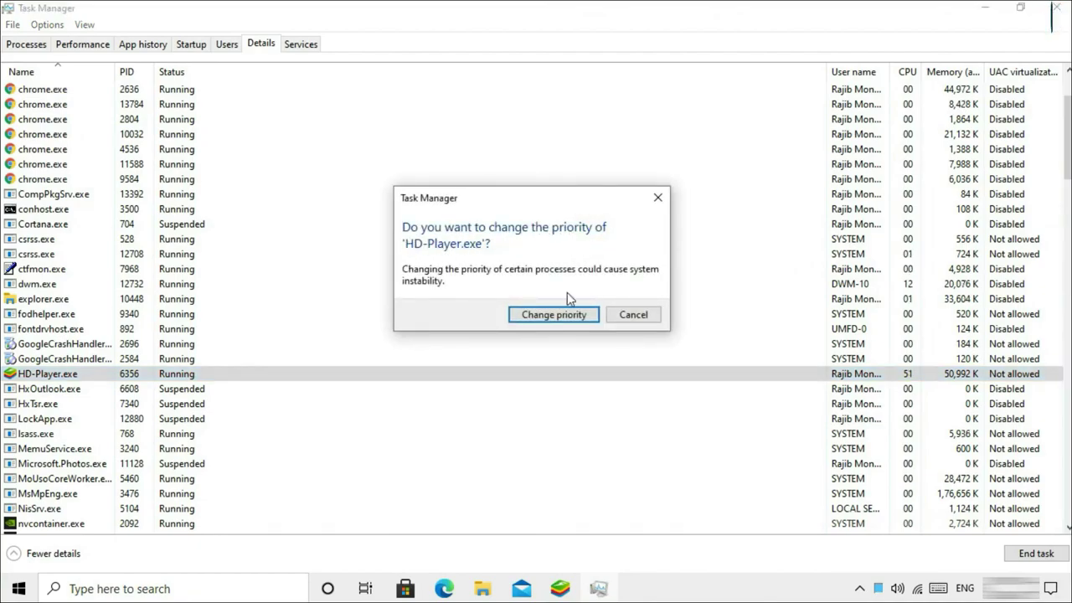
pyautogui.click(552, 316)
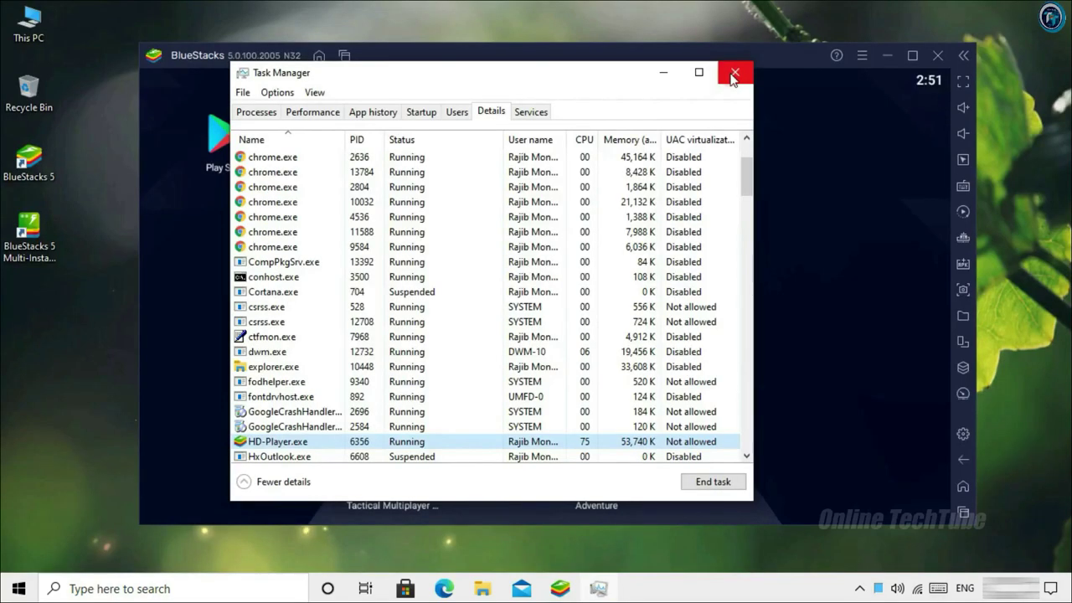
pyautogui.click(732, 72)
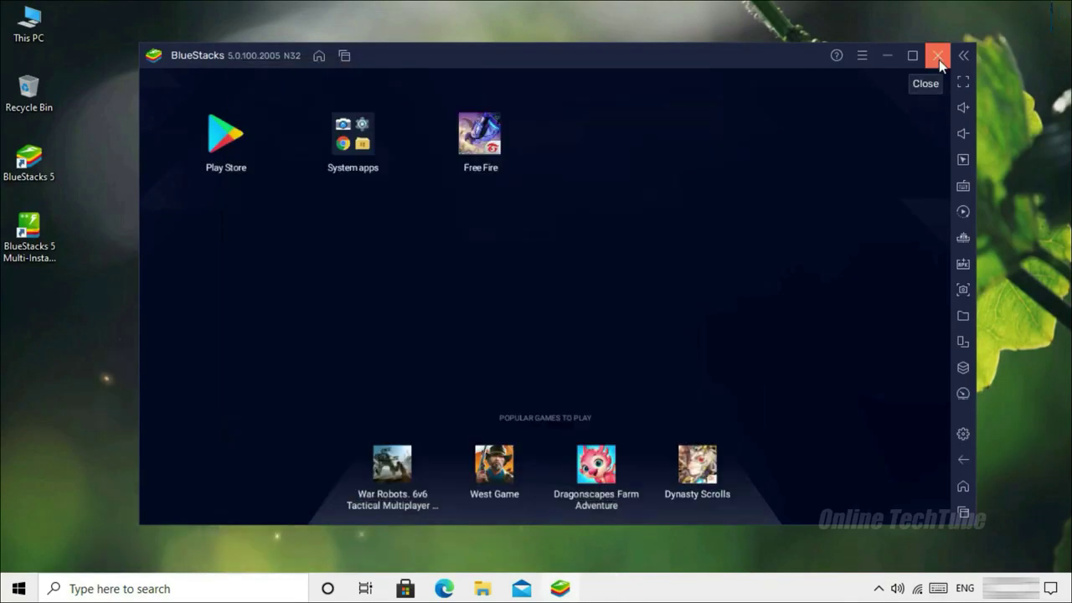
# - Close BlueStacks and open the Windows Graphics settings page by searching for "Graphics Settings"
pyautogui.click(937, 55)
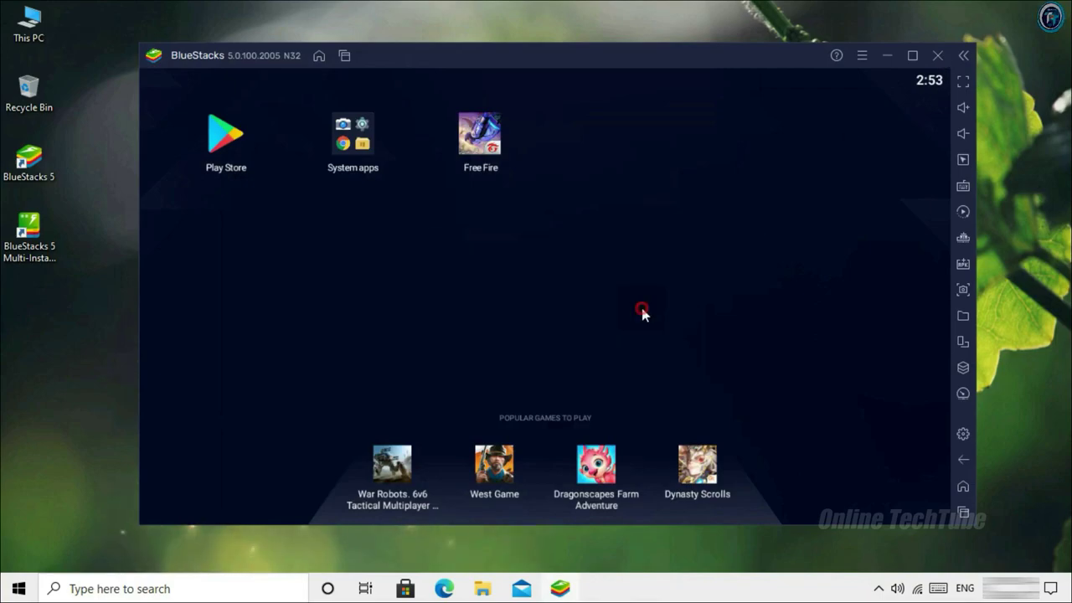
pyautogui.click(634, 311)
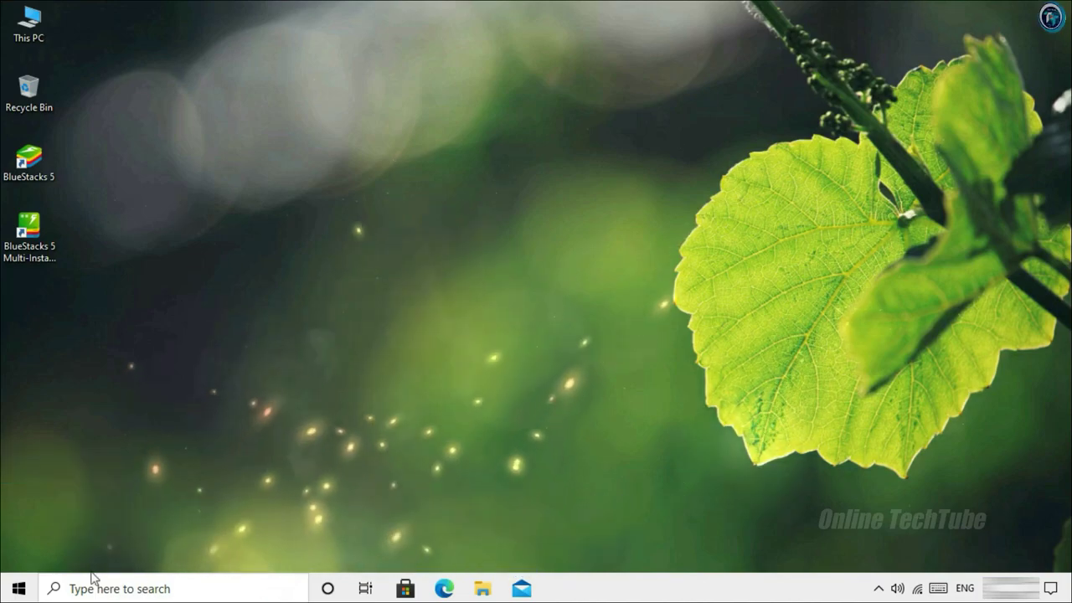
pyautogui.click(182, 589)
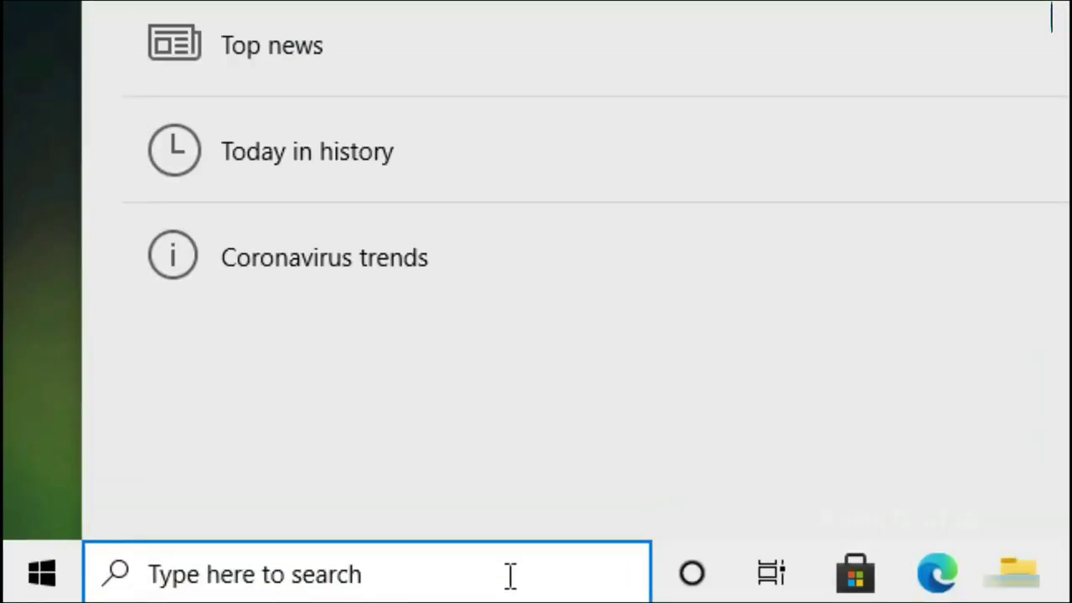
pyautogui.write('Graphics Settings')
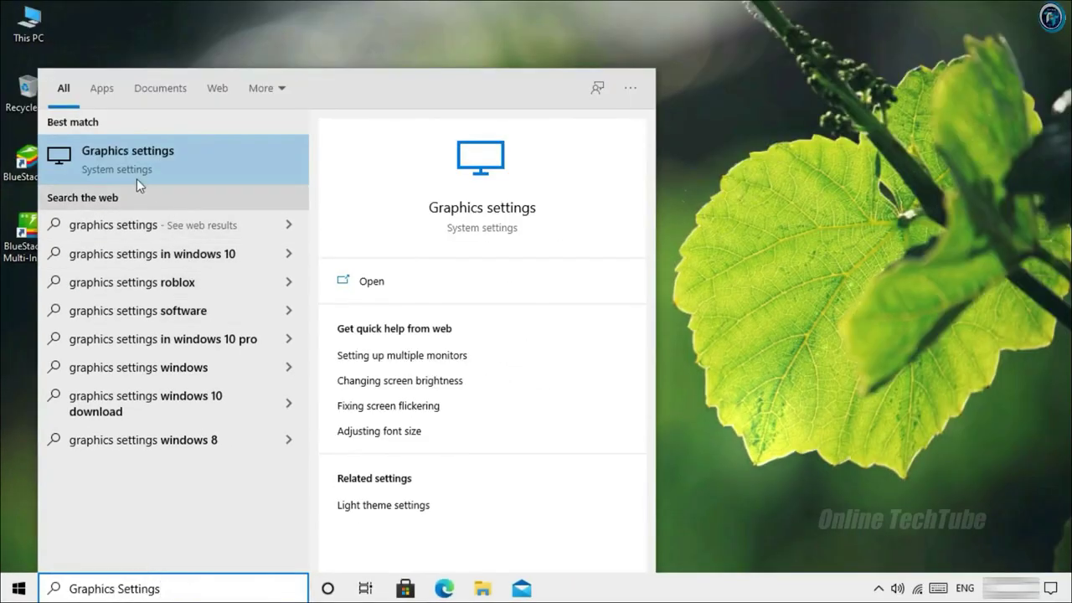
pyautogui.click(158, 159)
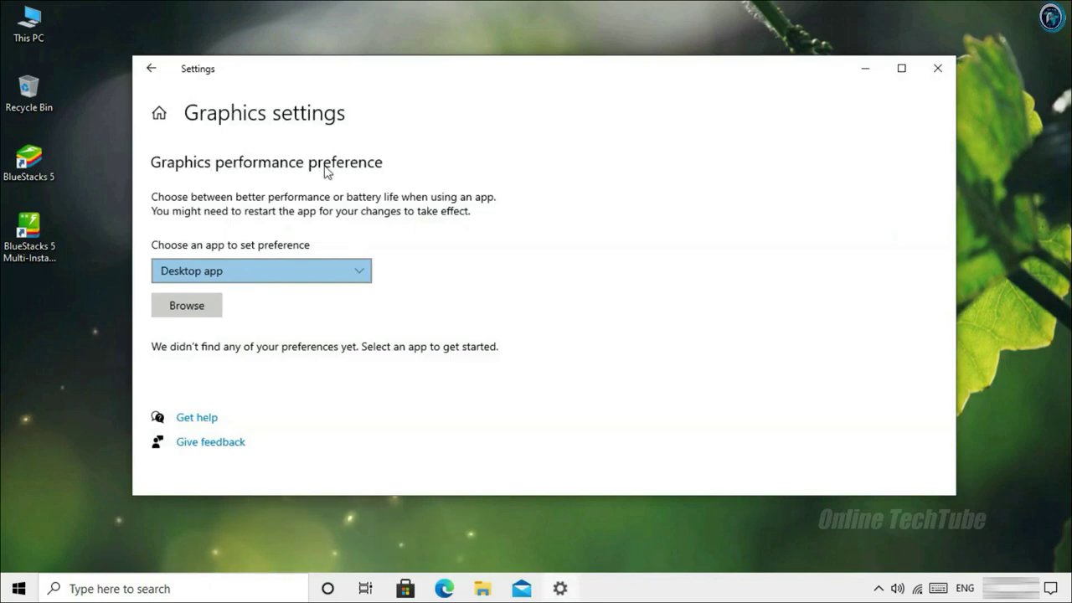
# - Add the BlueStacks 5 shortcut from the Desktop folder as a desktop app in the graphics performance preferences
pyautogui.click(204, 311)
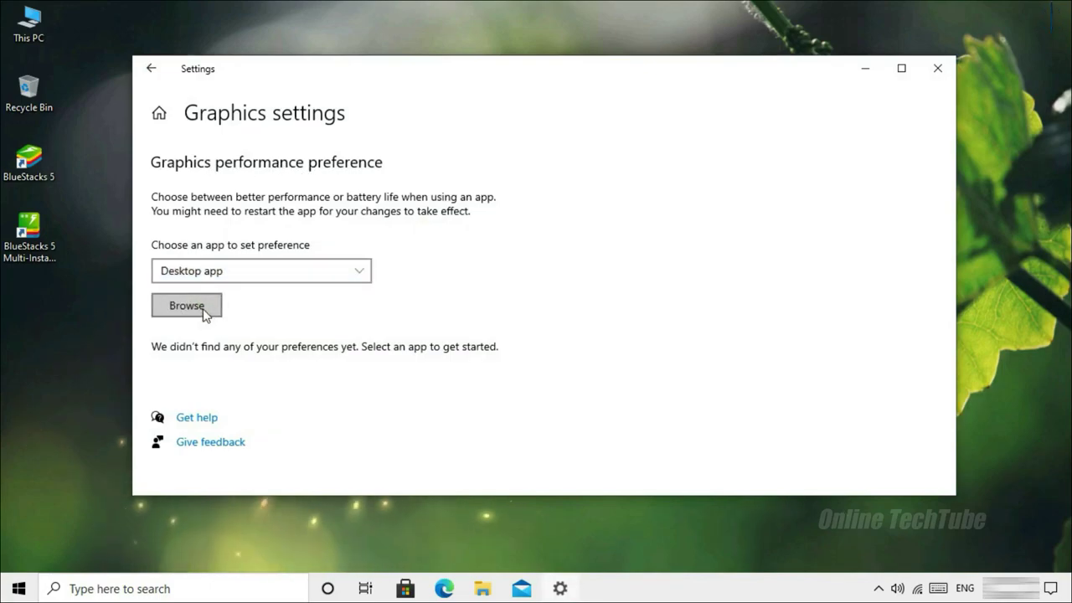
pyautogui.click(204, 184)
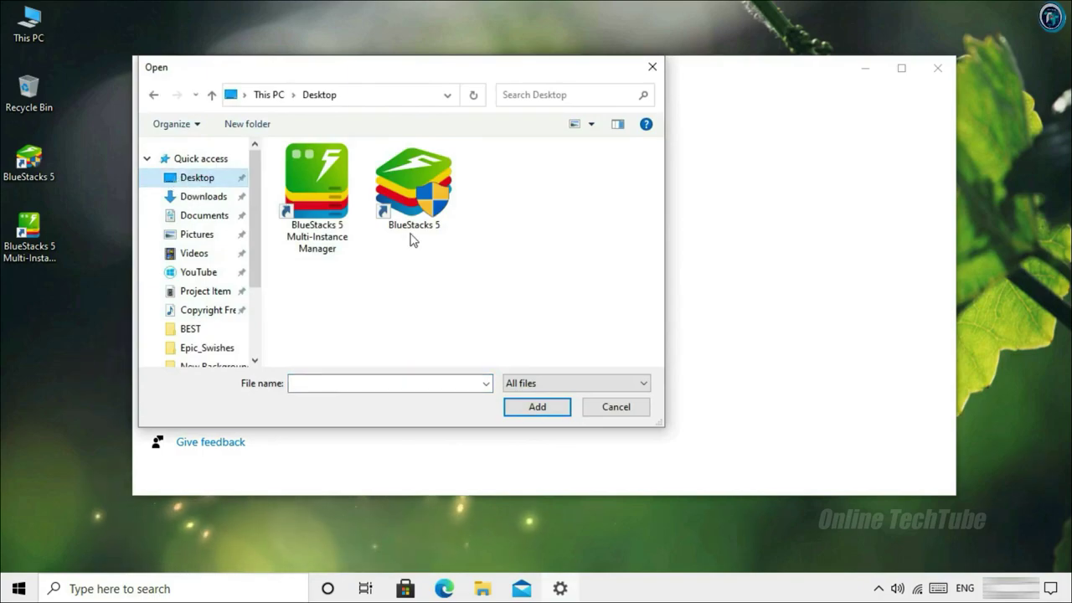
pyautogui.click(399, 180)
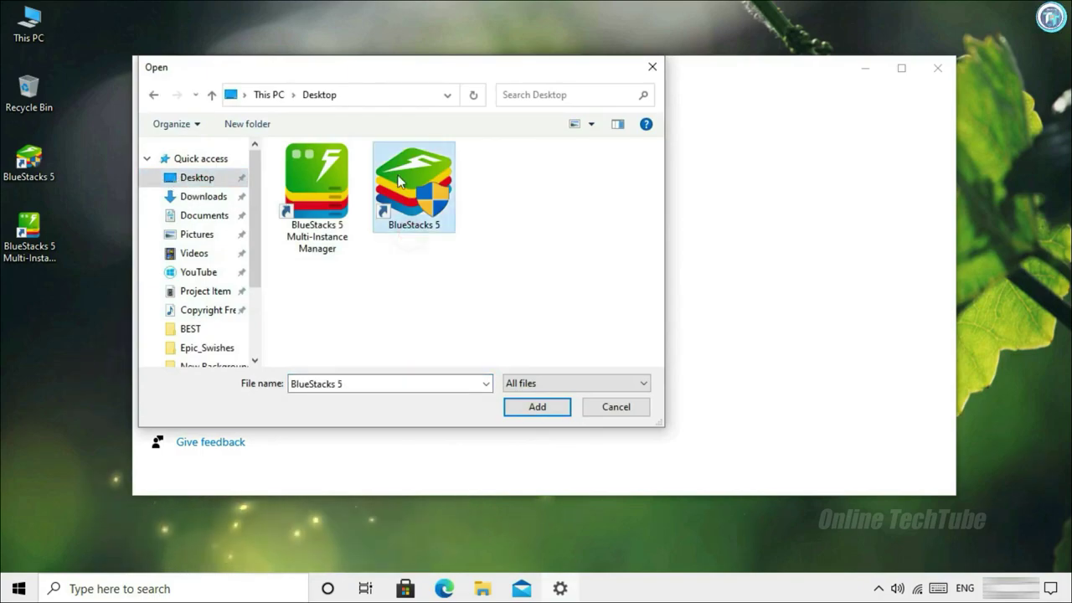
pyautogui.click(531, 402)
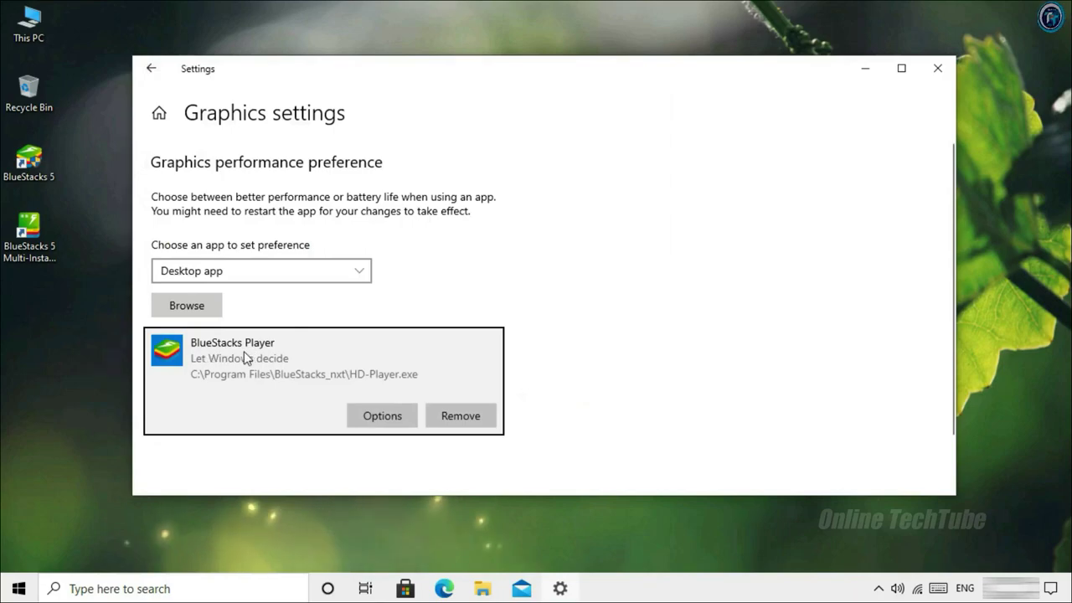
# - Set the graphics preference of BlueStacks Player to High performance, save it and close the Settings window
pyautogui.click(379, 419)
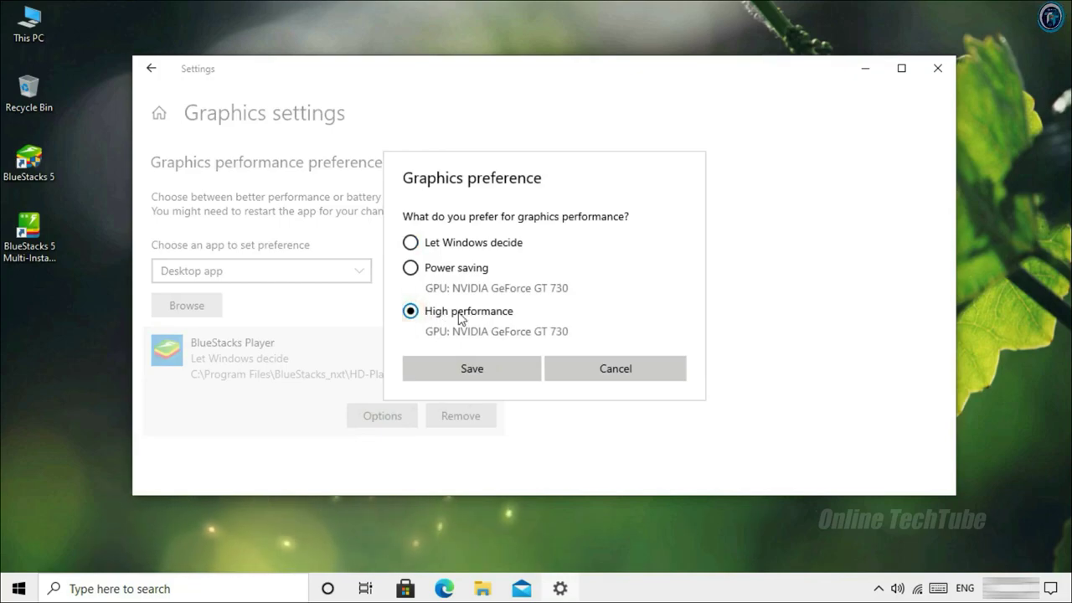
pyautogui.click(483, 373)
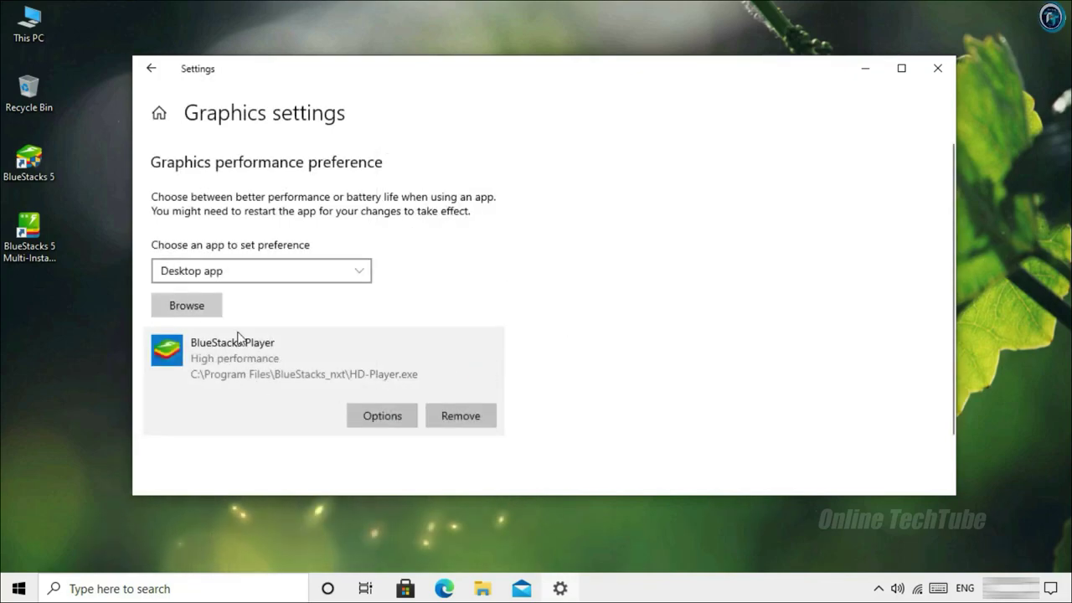
pyautogui.click(946, 72)
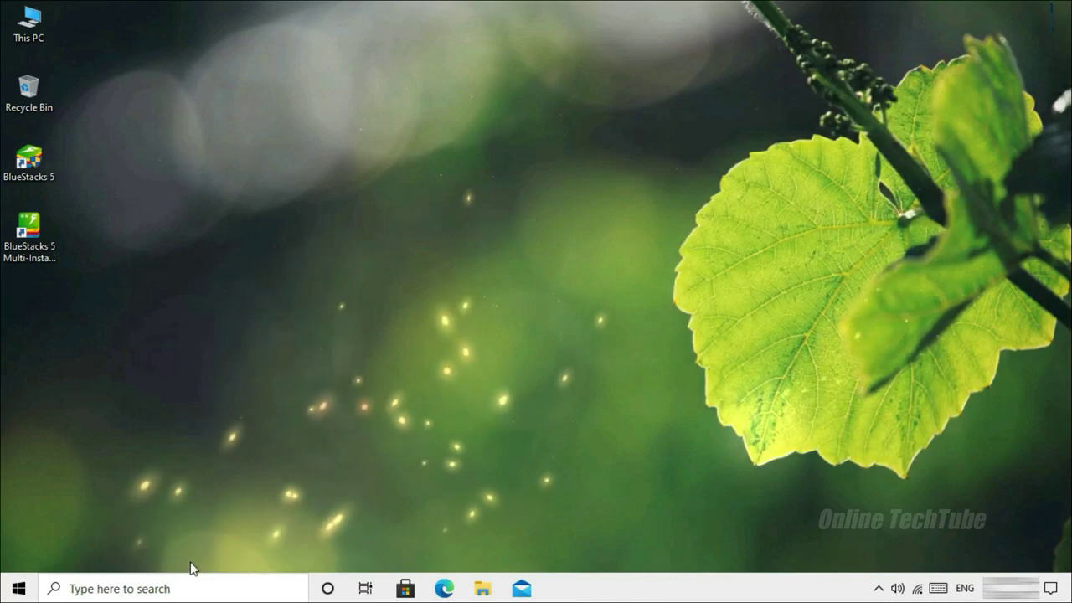
# - Search Windows for "Game Mode Settings", turn Game Mode on and close the Settings window
pyautogui.click(247, 588)
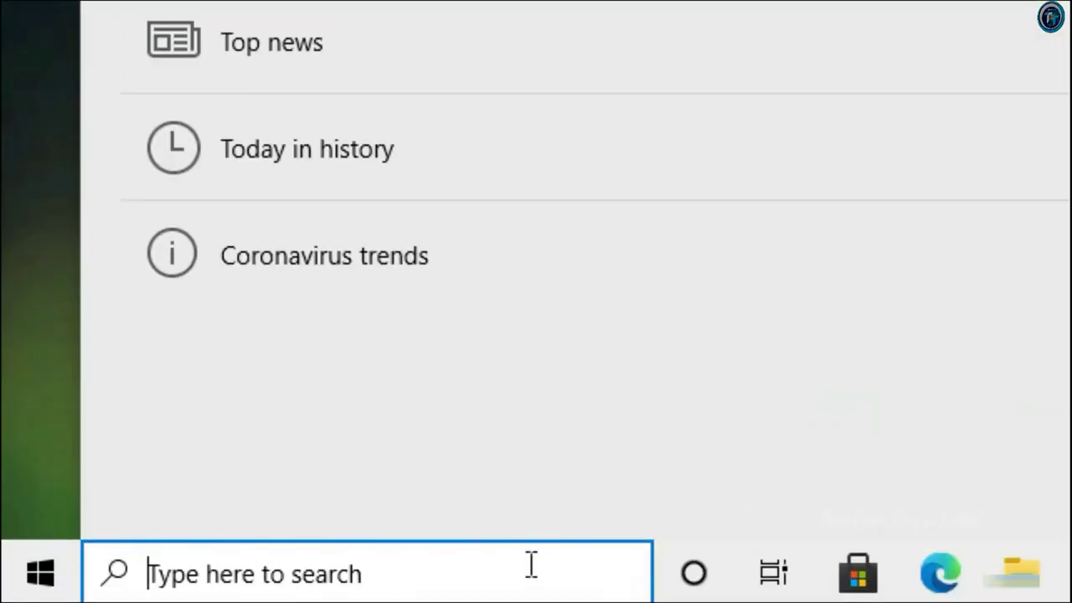
pyautogui.write('Game Mod')
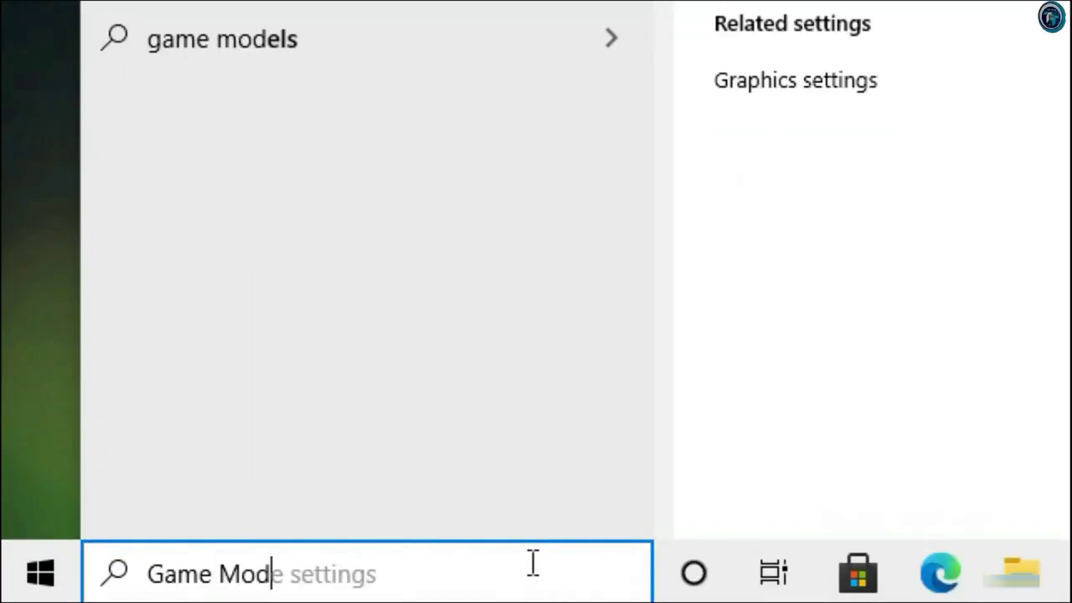
pyautogui.write('e Settings')
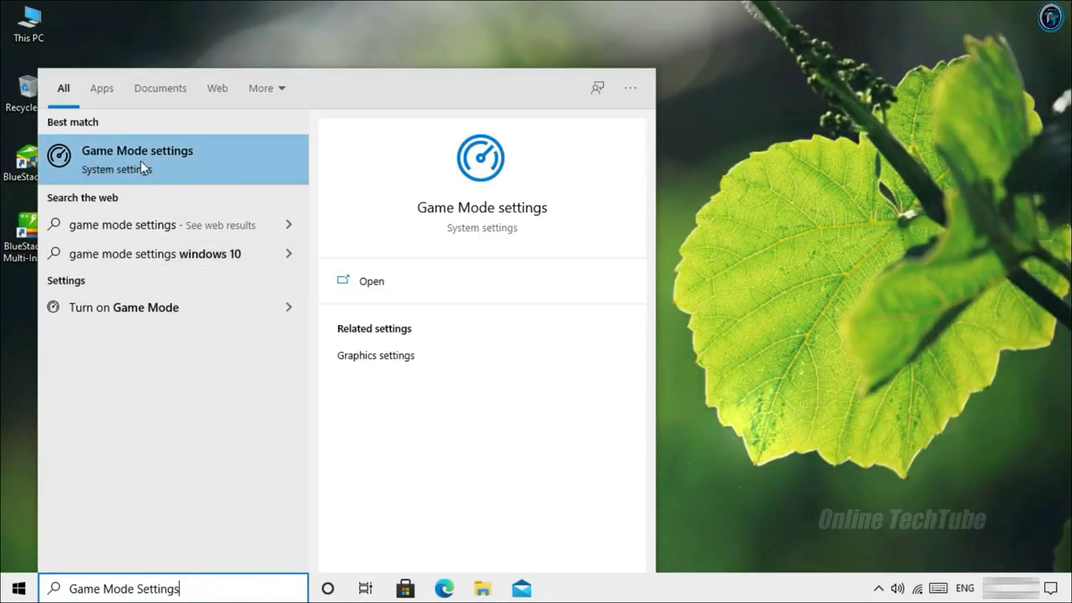
pyautogui.click(180, 160)
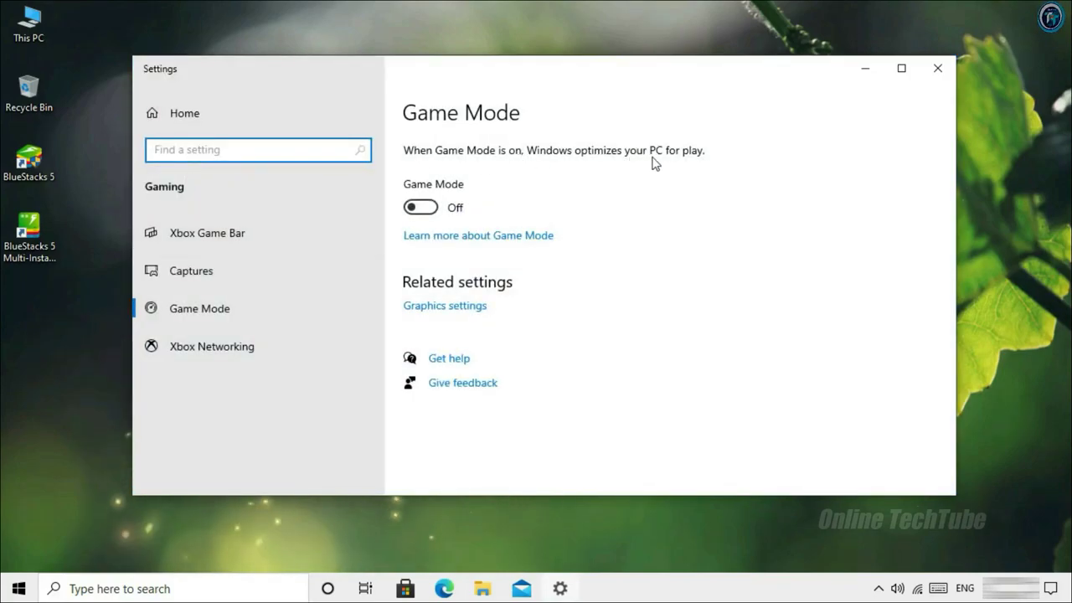
pyautogui.click(422, 209)
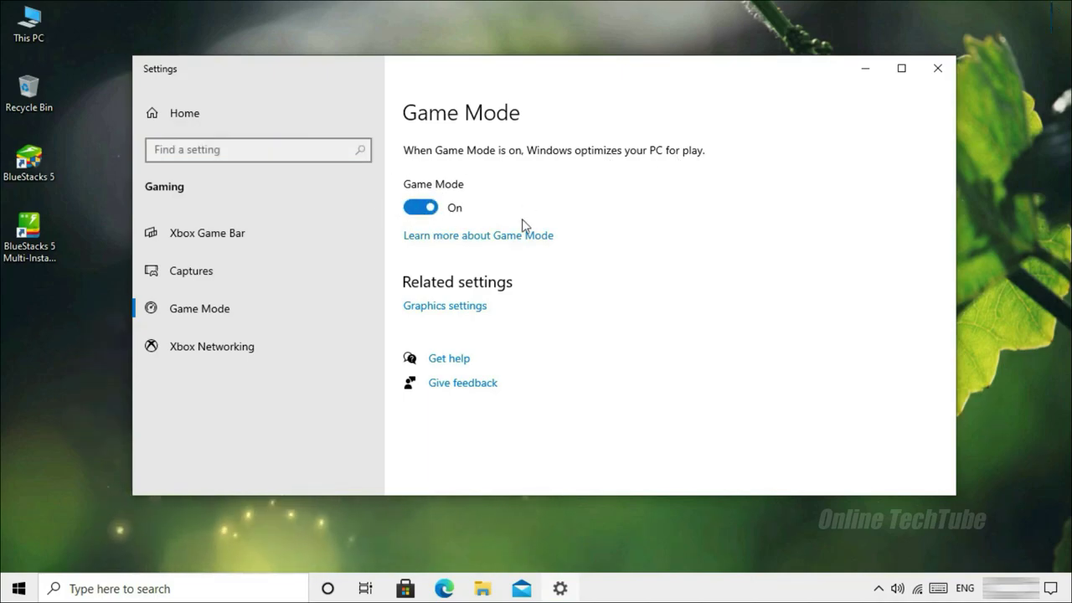
pyautogui.click(938, 69)
# - Search Windows for "Edit Power Plan" and open the power plan editing page
pyautogui.click(271, 587)
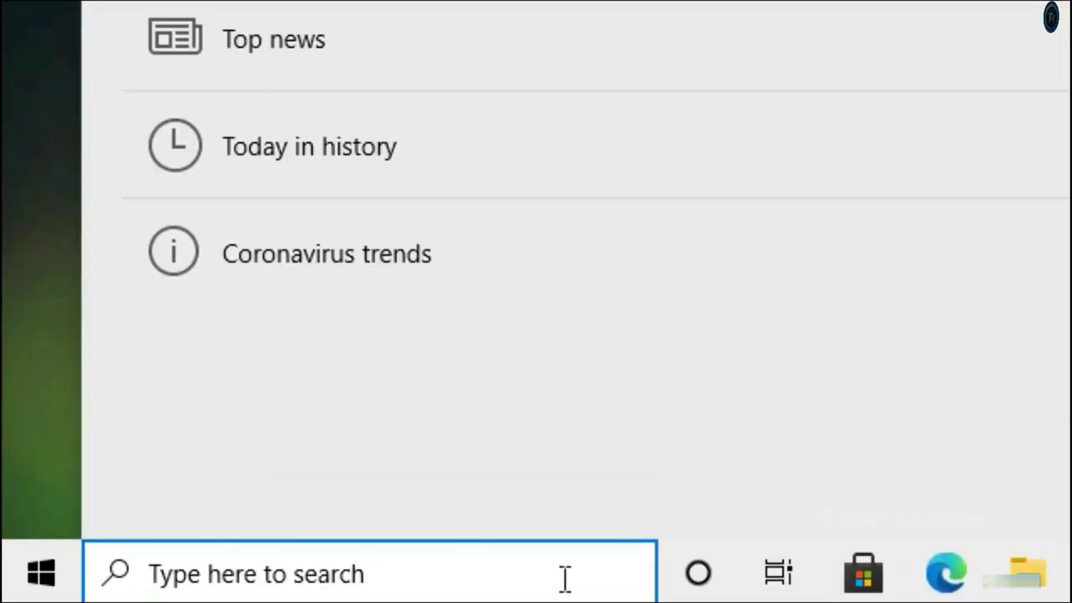
pyautogui.write('Edo')
pyautogui.press('BackSpace')
pyautogui.write('it Pow')
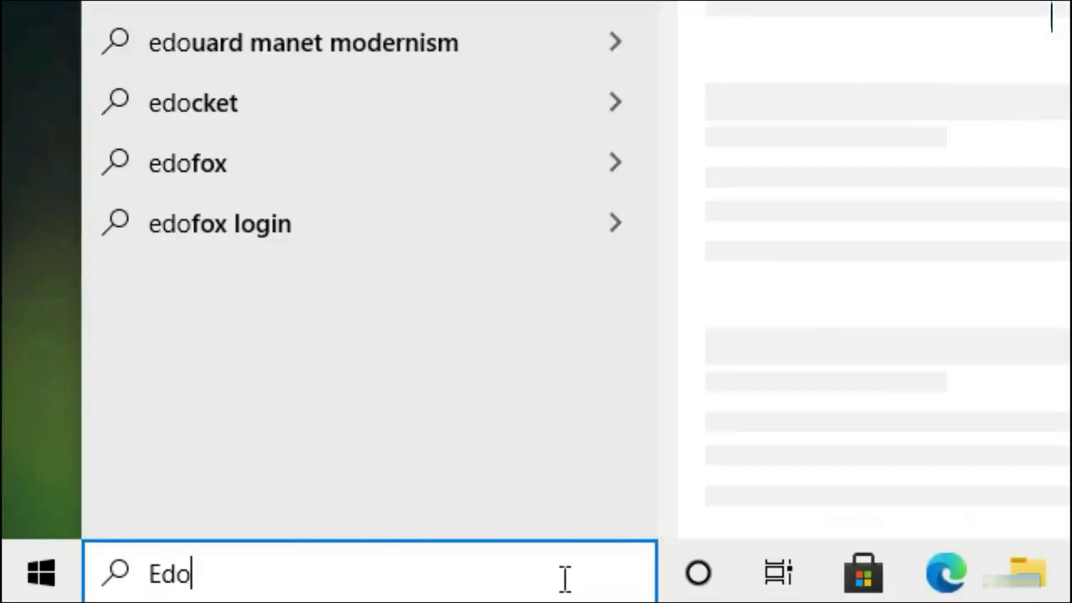
pyautogui.write('er Plan')
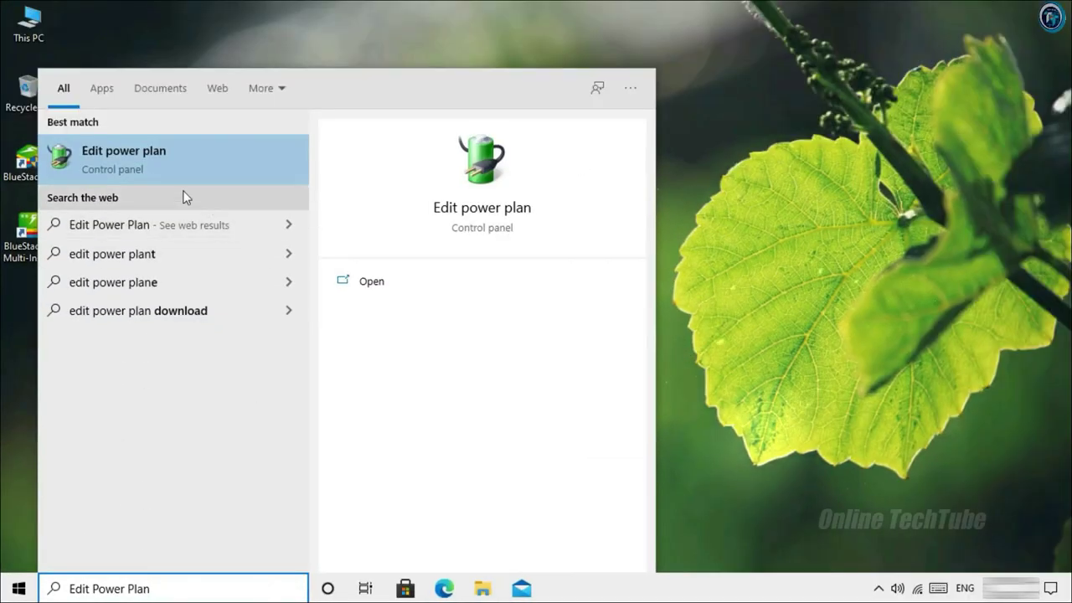
pyautogui.click(245, 158)
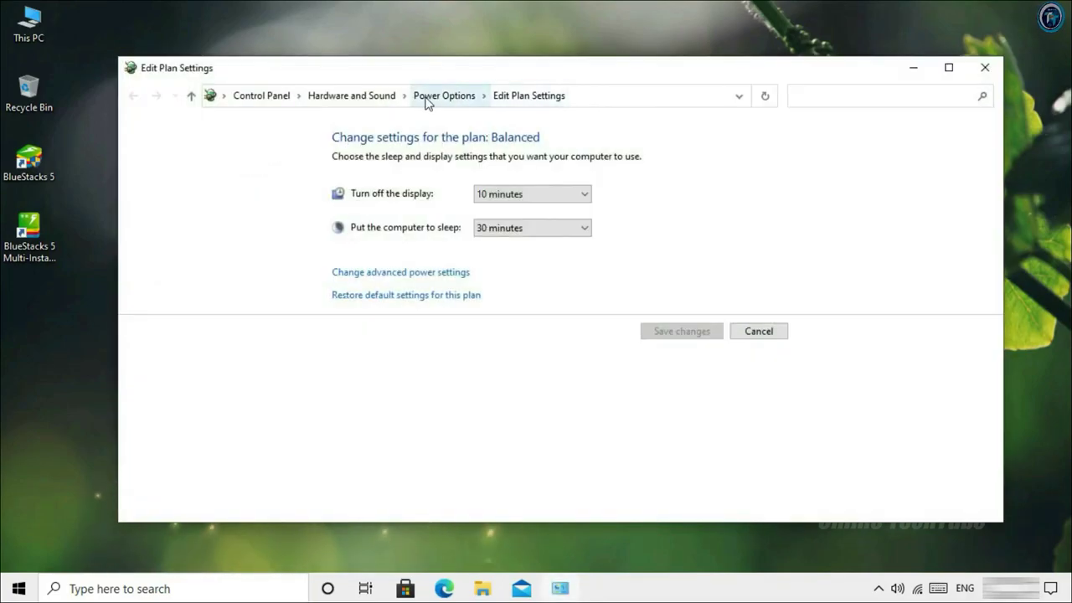
# - Go to Power Options, select the High performance power plan and close the window
pyautogui.click(445, 97)
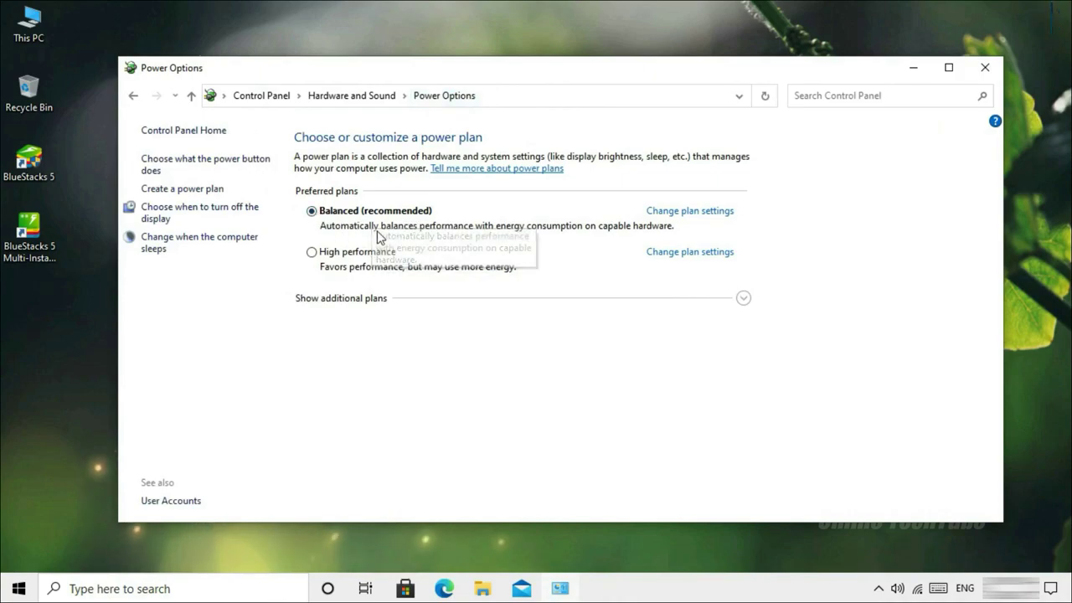
pyautogui.click(326, 262)
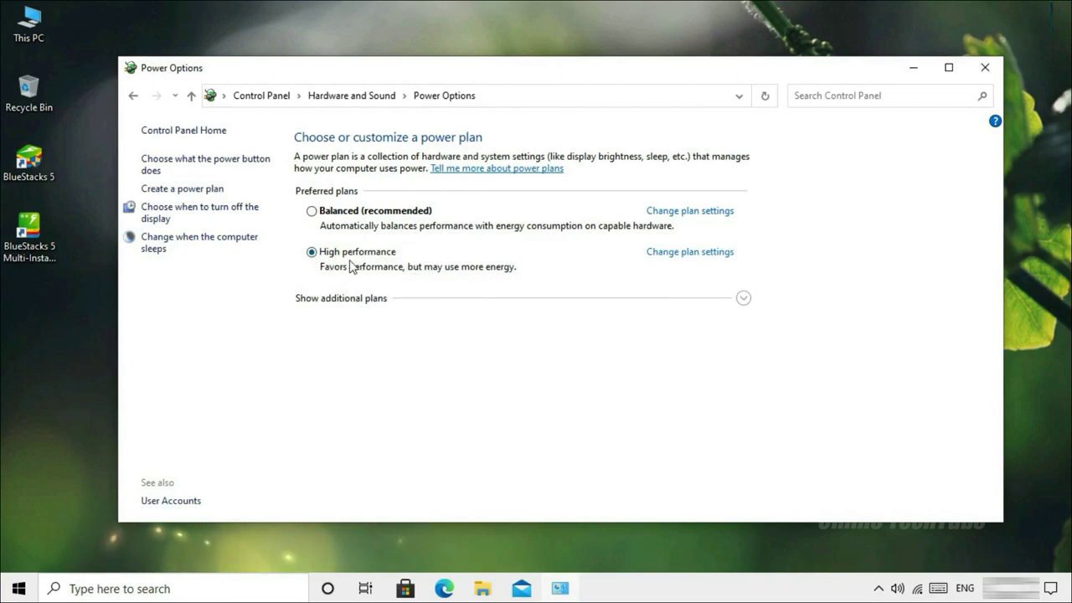
pyautogui.click(992, 73)
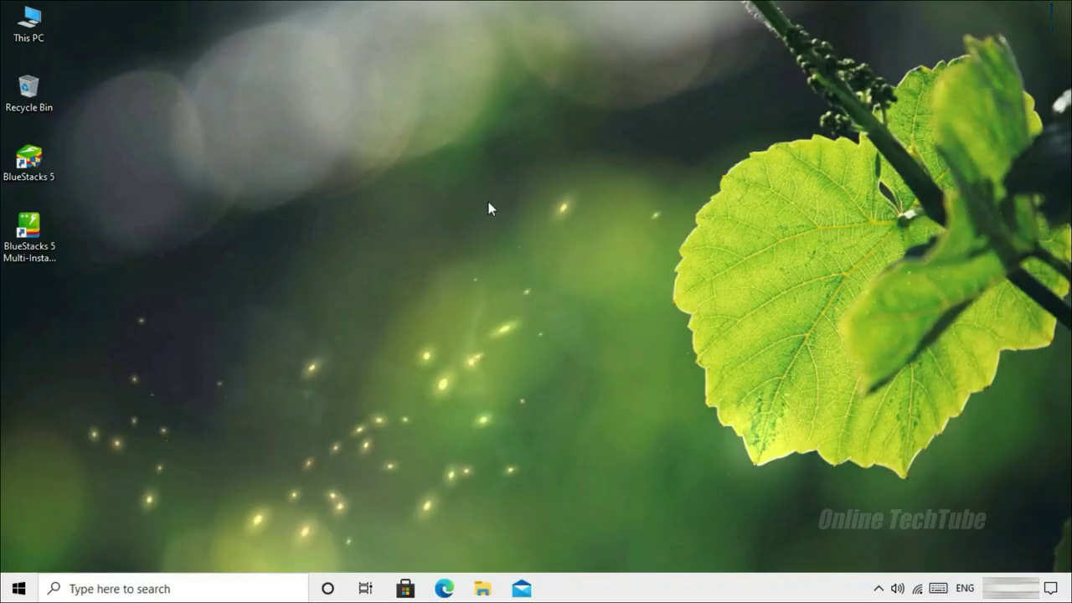
# - Run BlueStacks 5 as administrator from its desktop shortcut and clear all notifications in the emulator
pyautogui.rightClick(41, 158)
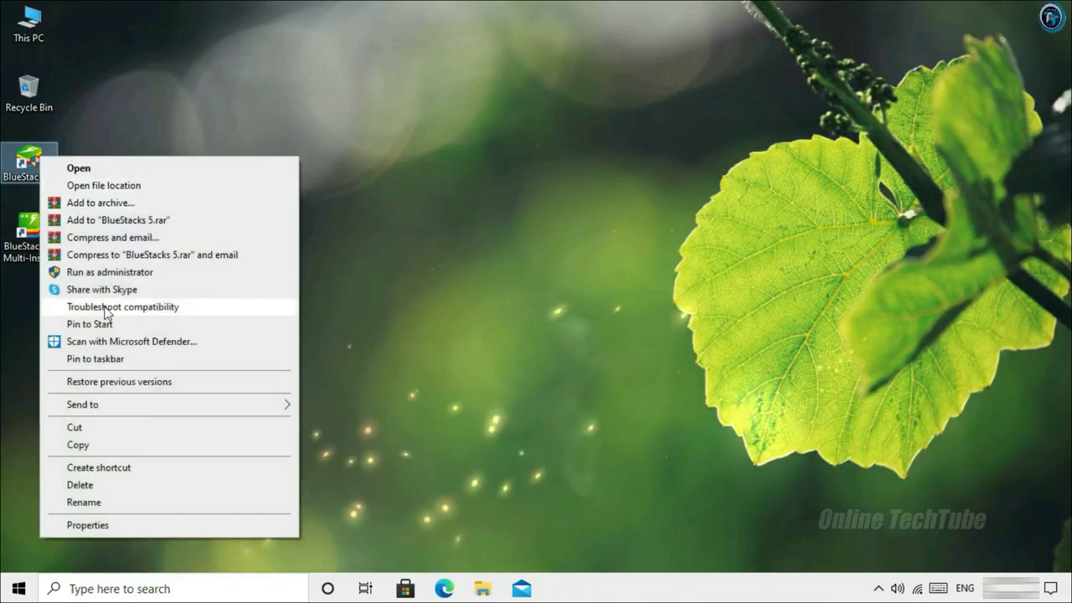
pyautogui.click(139, 273)
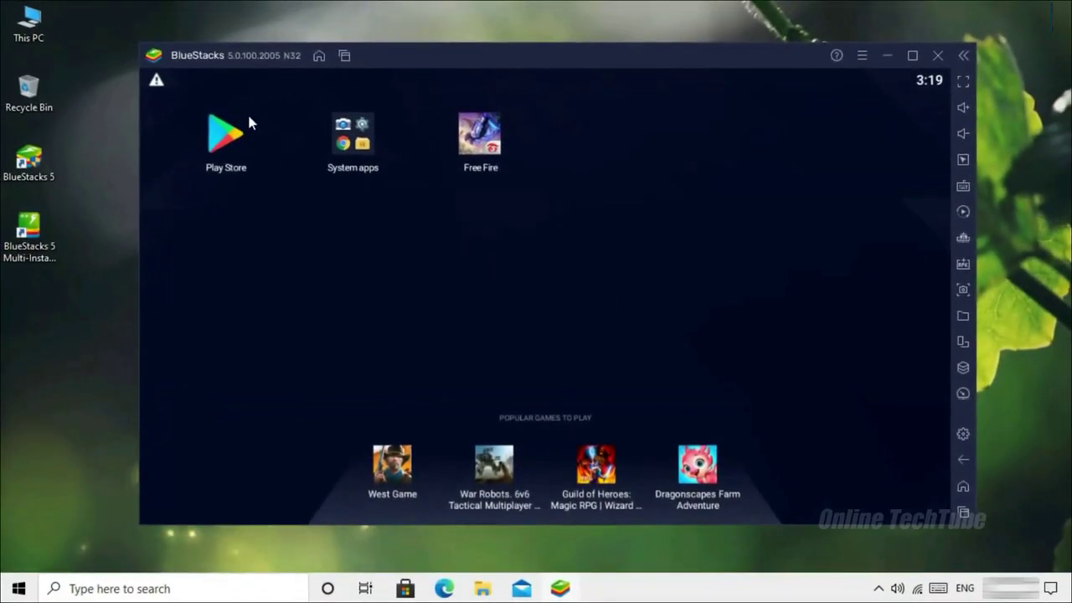
pyautogui.moveTo(290, 76); pyautogui.dragTo(302, 306)
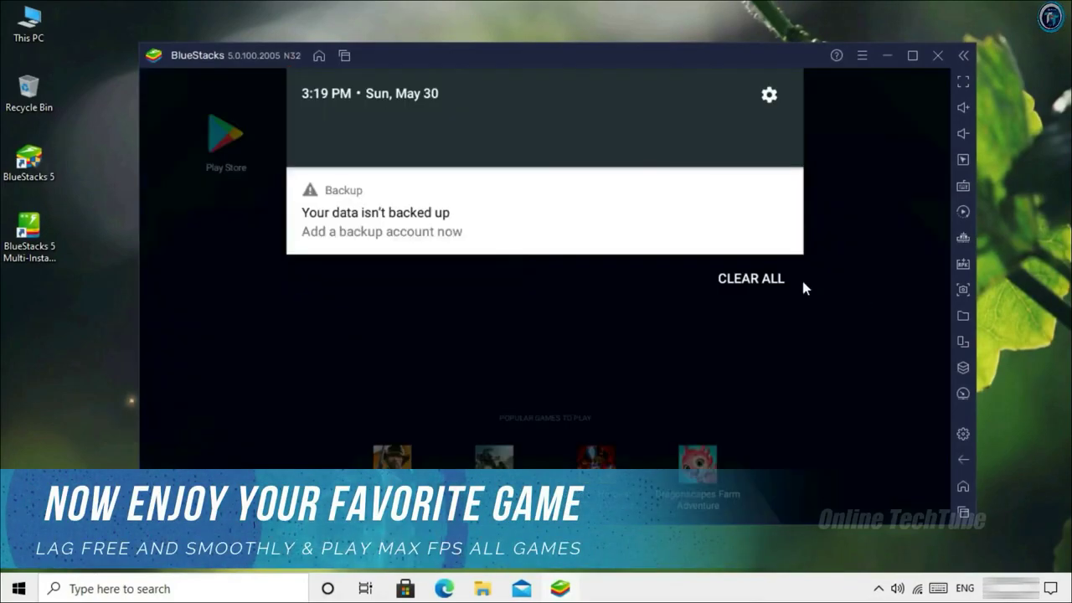
pyautogui.click(752, 279)
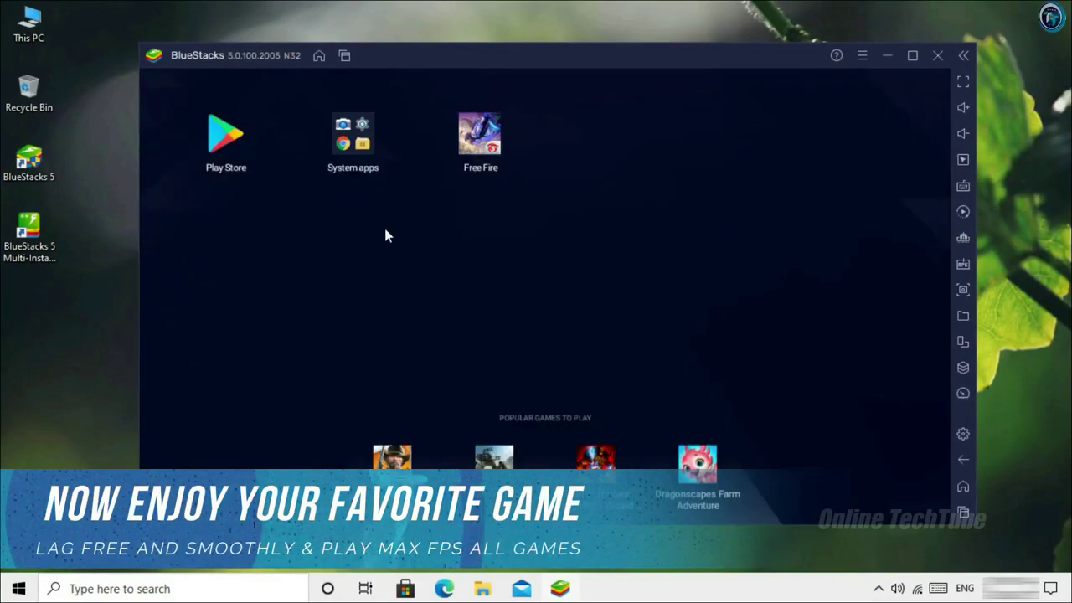
pyautogui.click(347, 139)
pyautogui.click(347, 140)
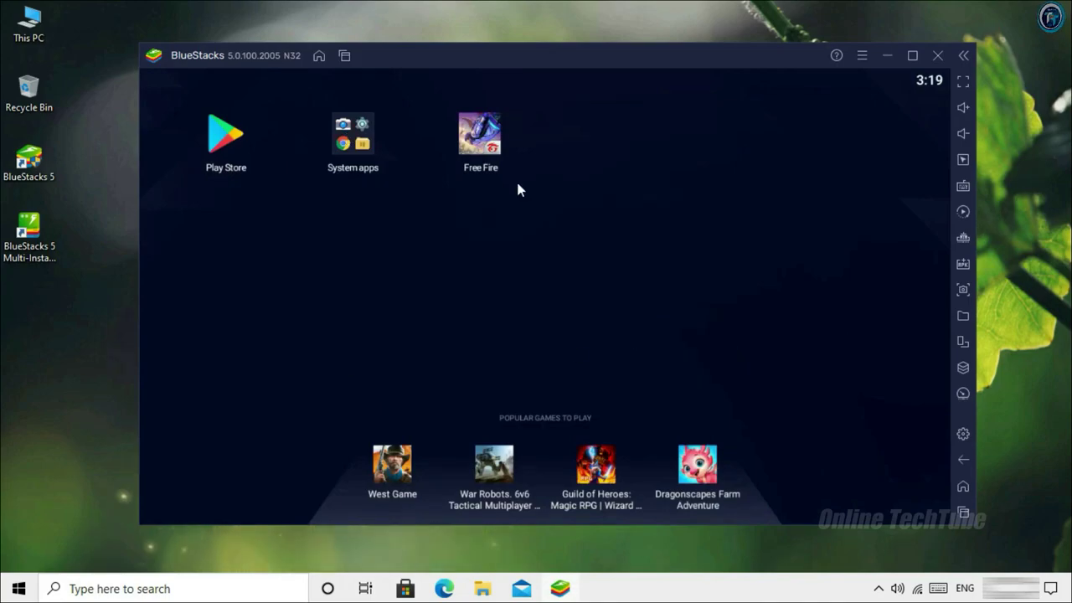
# - Launch Free Fire in the emulator and review the game's Graphics settings, then close the settings
pyautogui.click(485, 134)
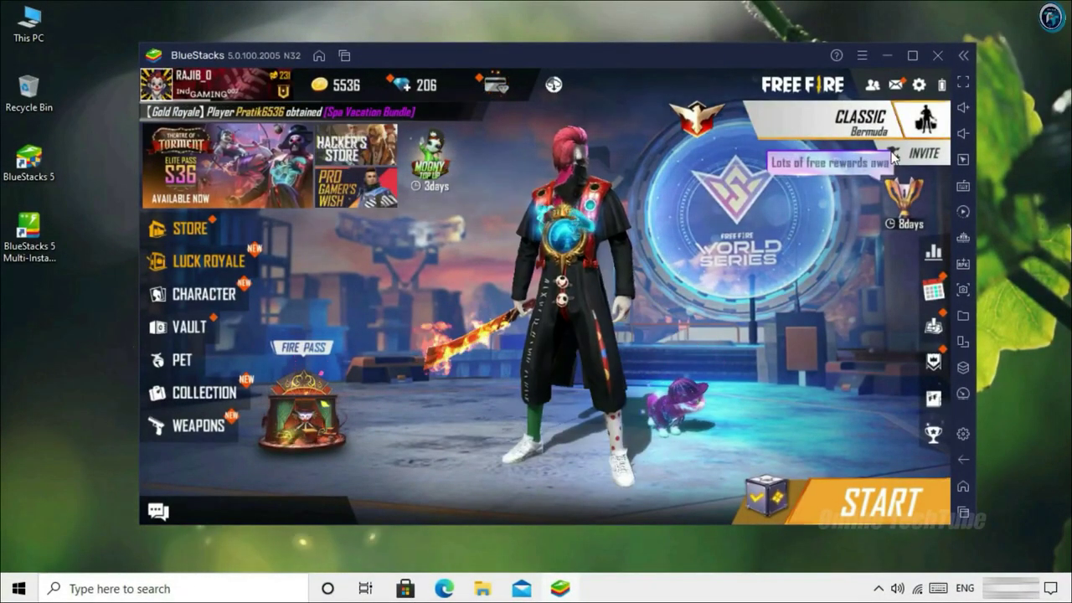
pyautogui.click(918, 87)
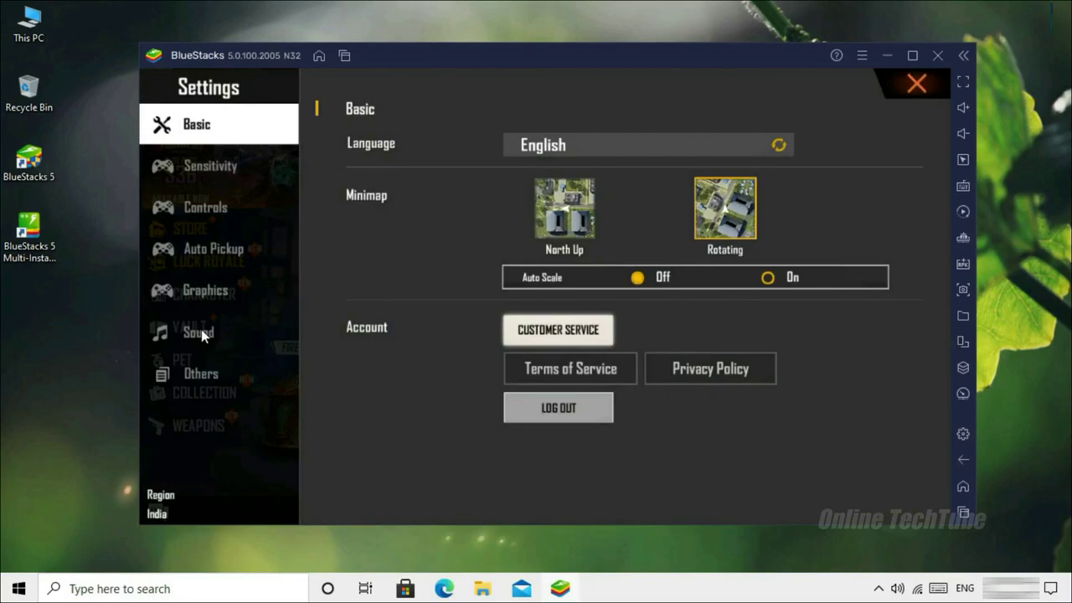
pyautogui.click(201, 293)
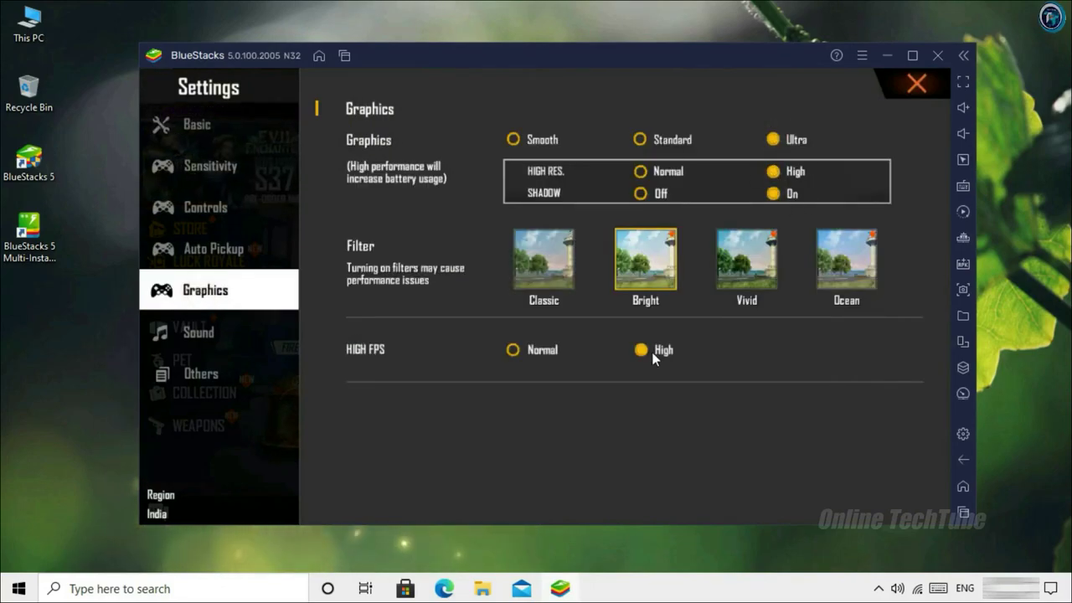
pyautogui.click(917, 84)
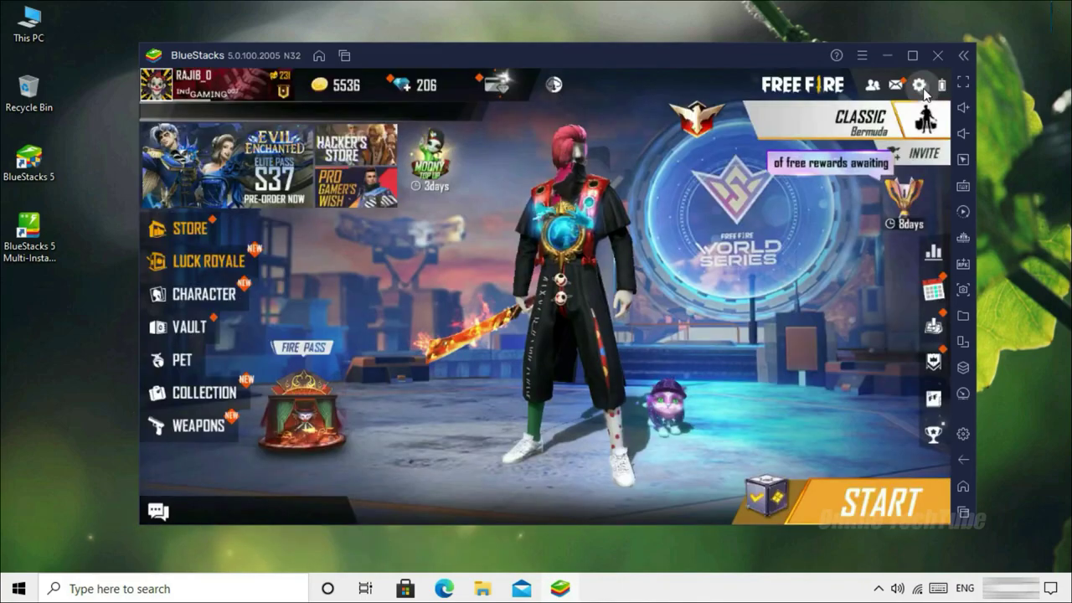
# - Select Ranked Game as the Free Fire game mode and start a match
pyautogui.click(810, 123)
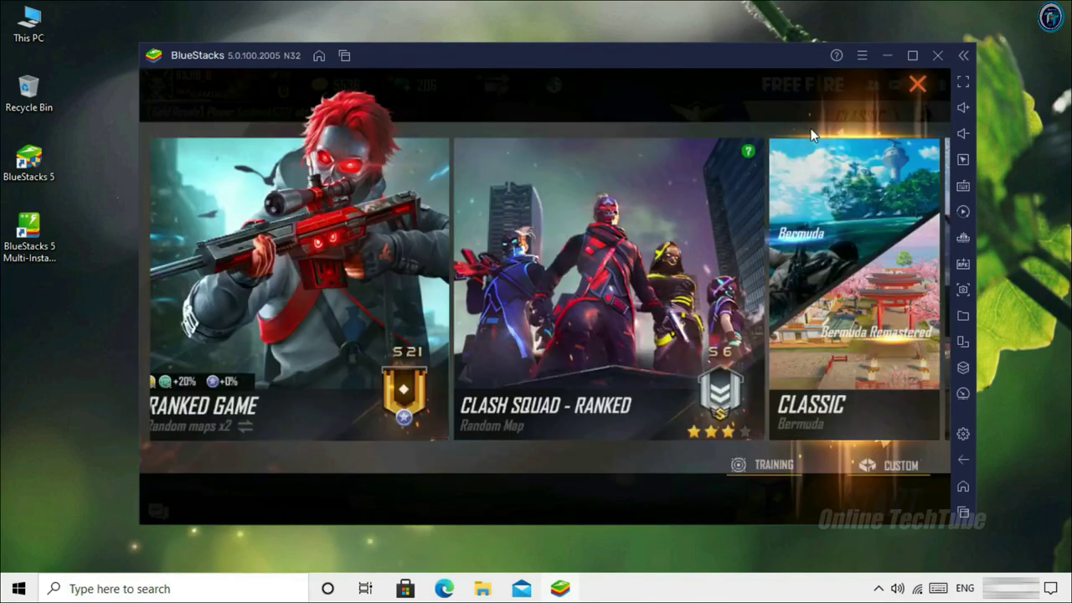
pyautogui.click(321, 285)
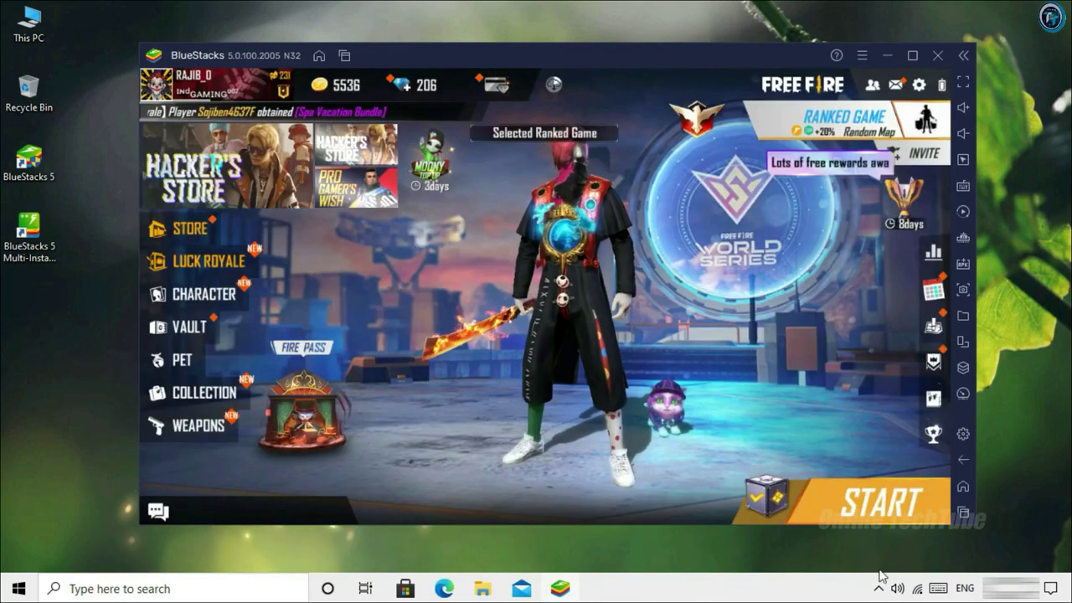
pyautogui.click(881, 502)
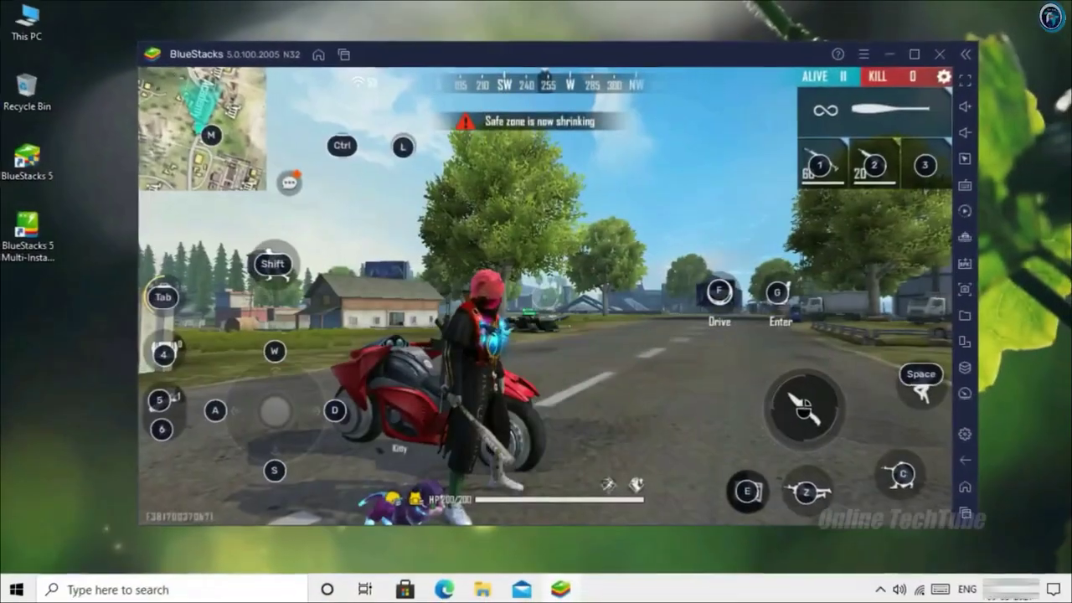
# - Mount the motorcycle in the match and ride it around the area and along the road to test the game's smoothness
pyautogui.press('f')
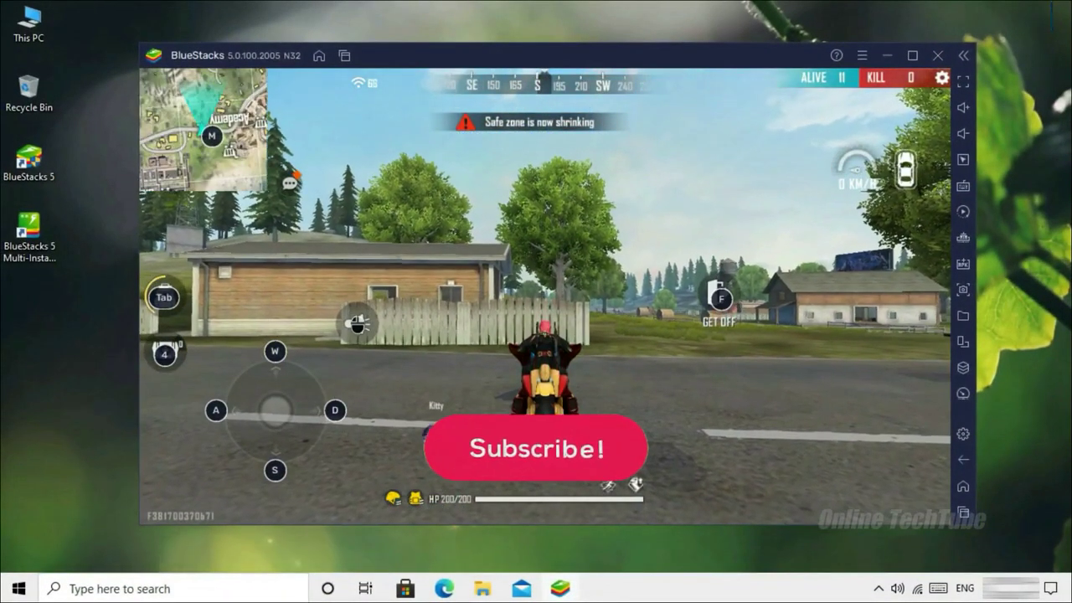
pyautogui.press('w')
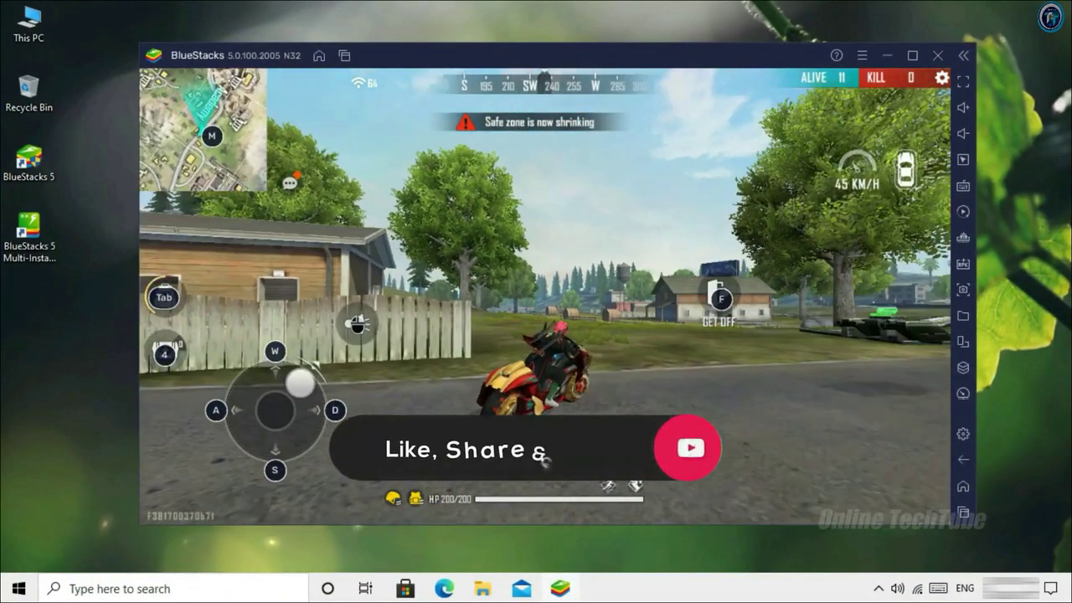
pyautogui.press('d')
pyautogui.press('a')
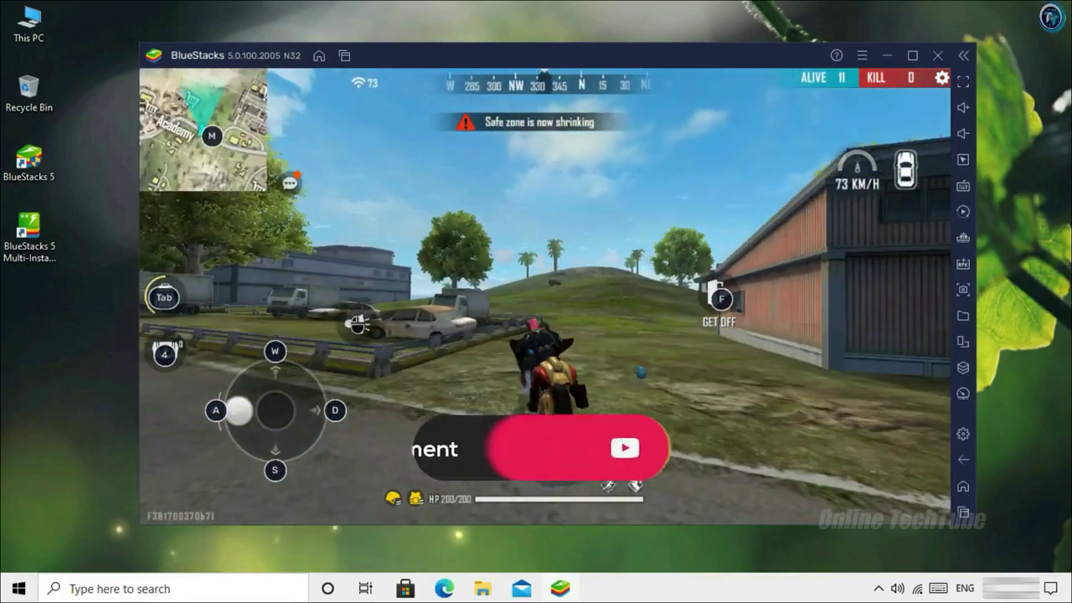
pyautogui.press('d')
pyautogui.press('d')
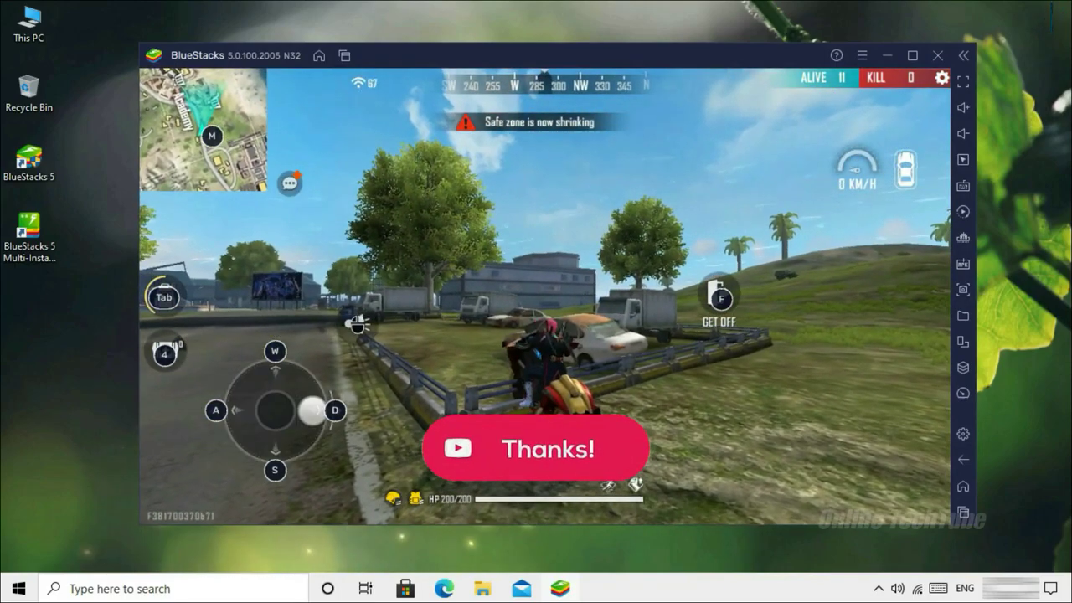
pyautogui.press('d')
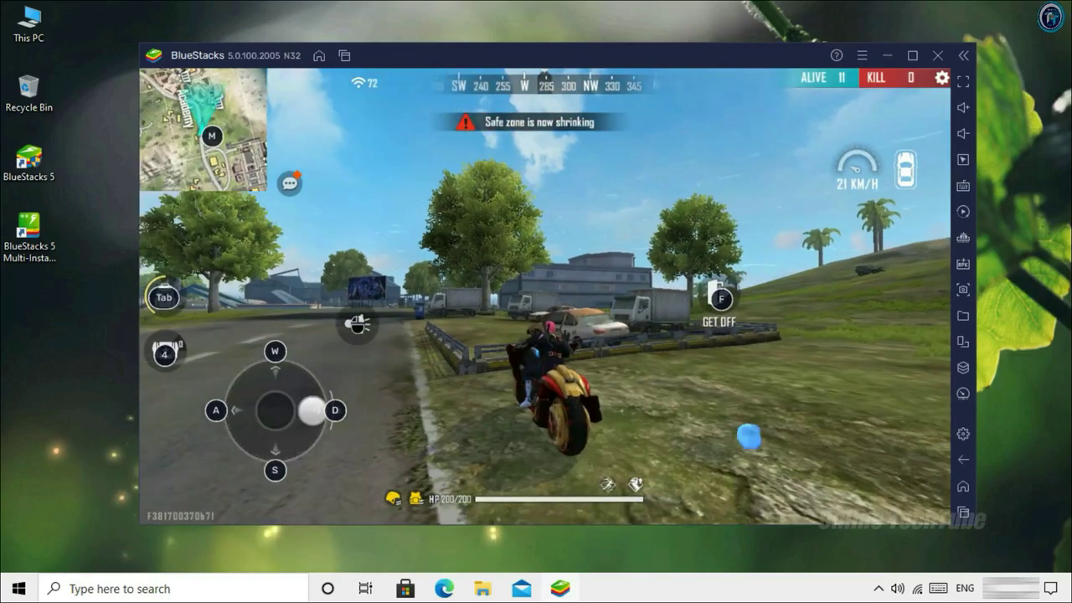
pyautogui.press('w')
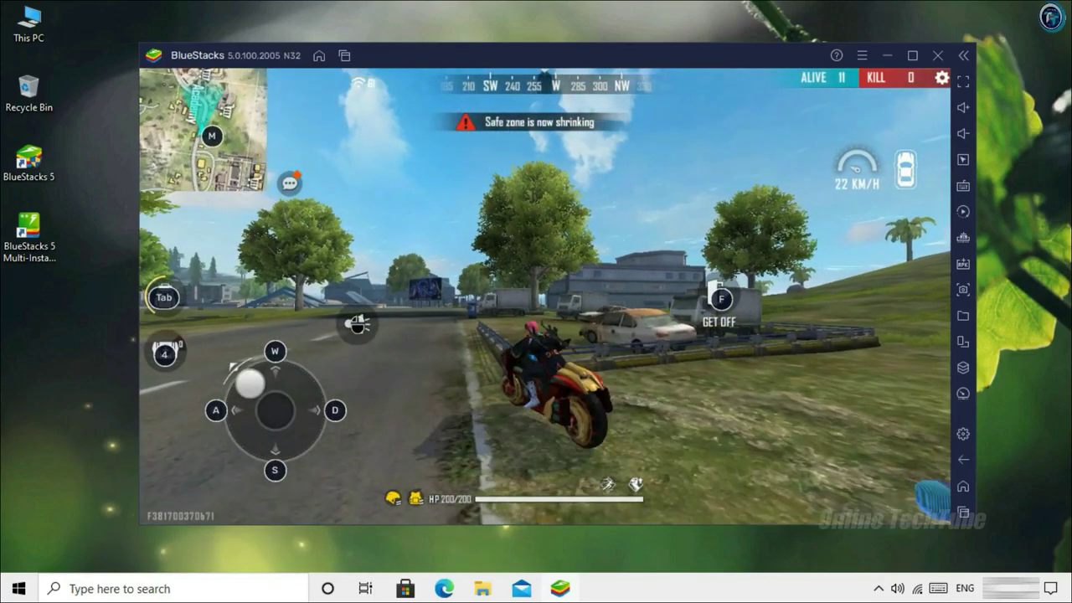
pyautogui.press('d')
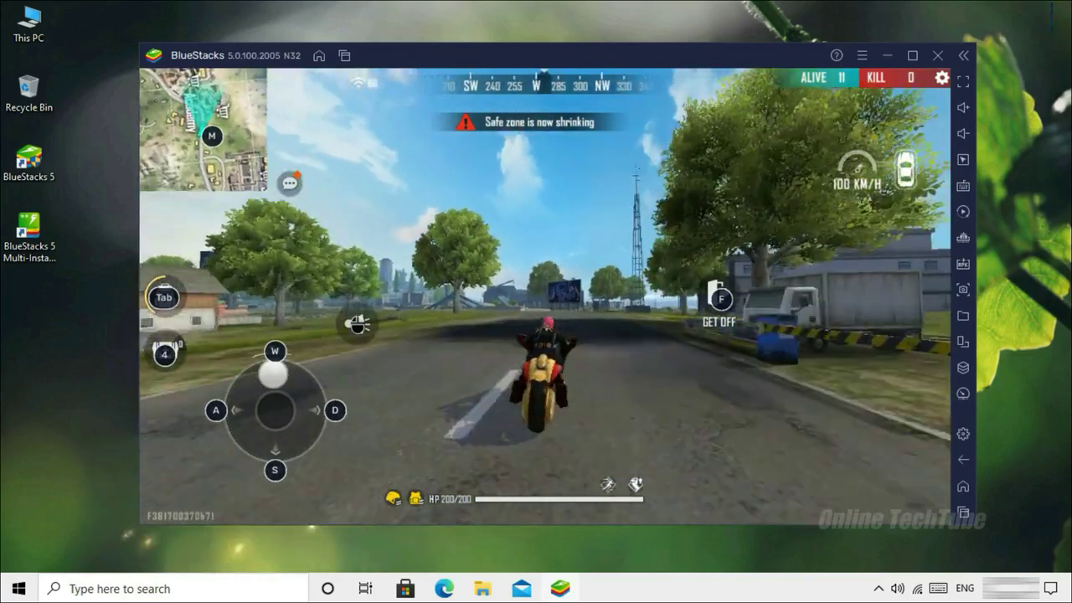